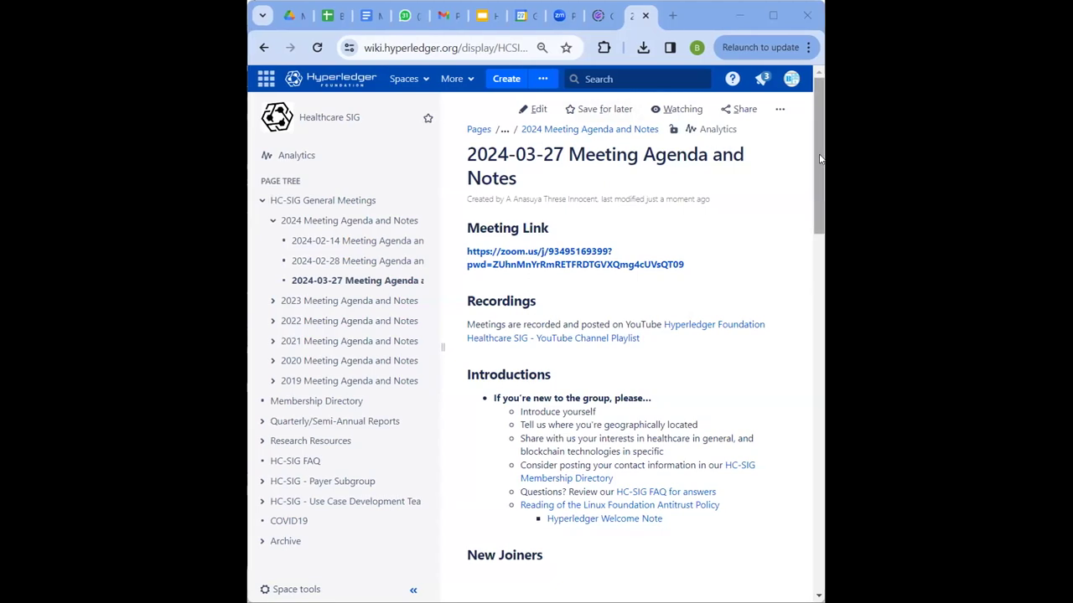
# - Scroll through the 2024-03-27 meeting notes page to review its sections
pyautogui.moveTo(821, 163); pyautogui.dragTo(821, 167)
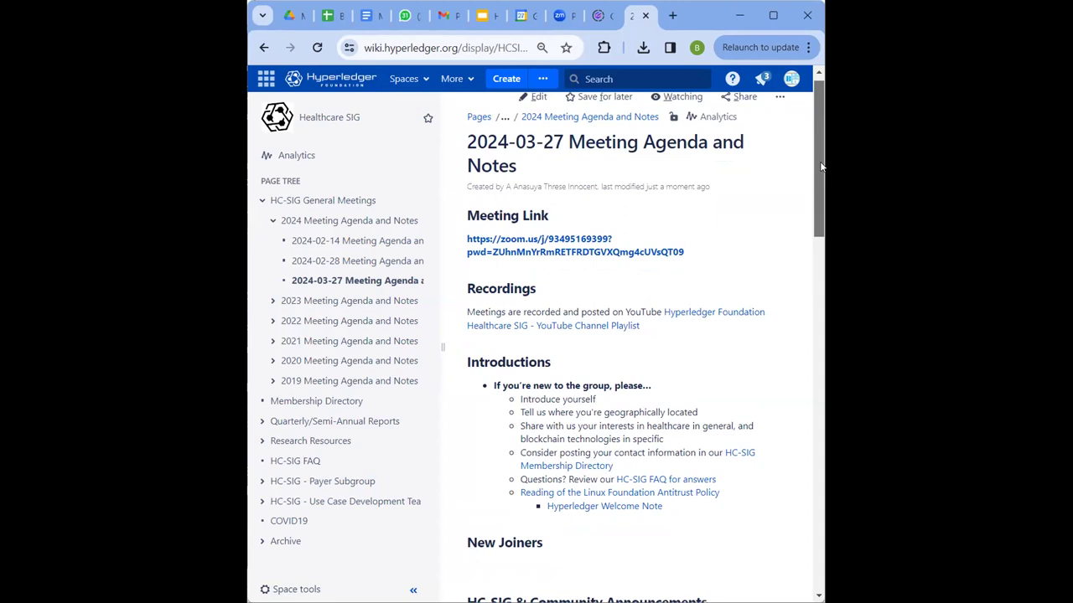
pyautogui.scroll(-3, 683, 295)
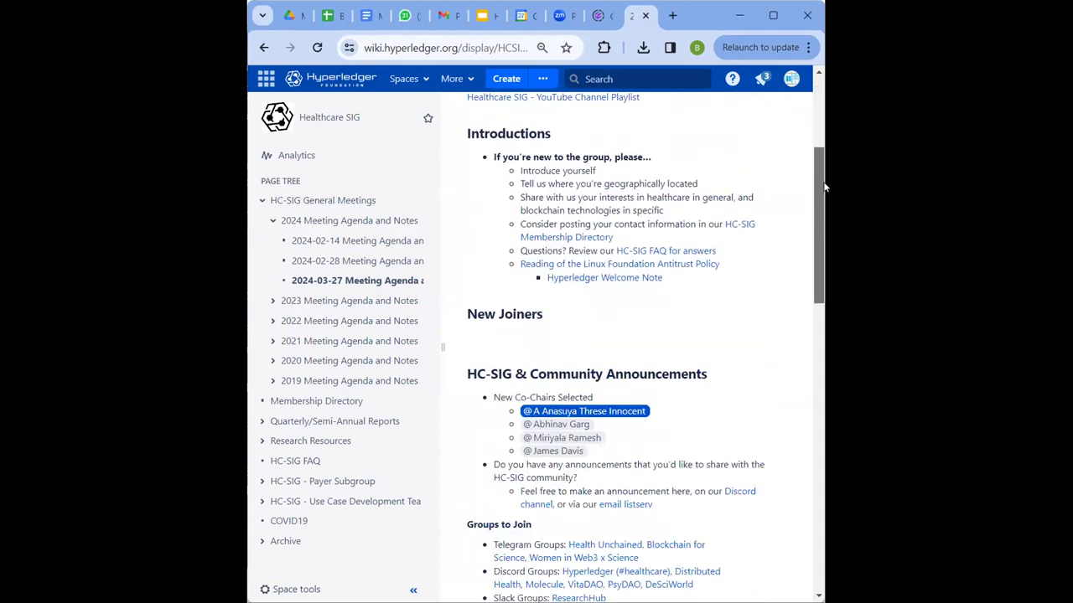
pyautogui.moveTo(823, 205); pyautogui.dragTo(823, 126)
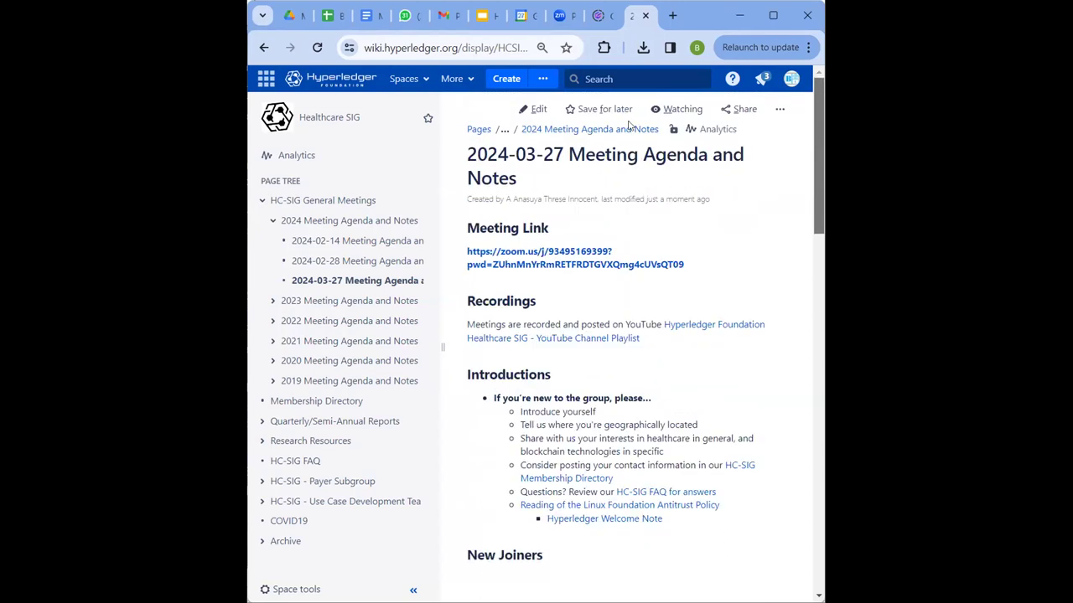
# - Open the meeting notes for editing and @-mention the first new member on the empty New Joiners line
pyautogui.click(537, 112)
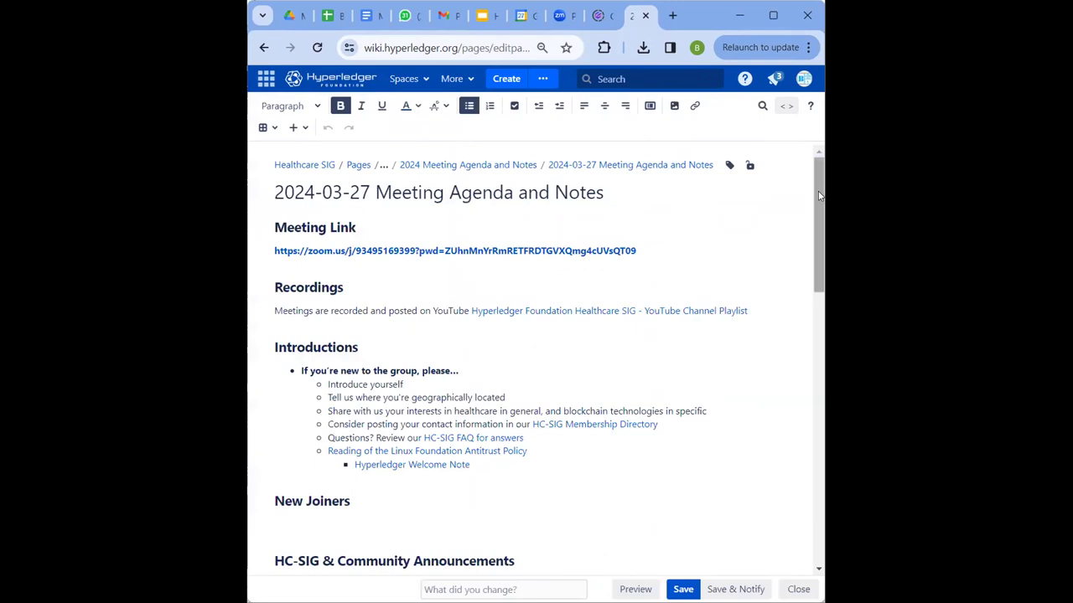
pyautogui.moveTo(819, 195); pyautogui.dragTo(820, 229)
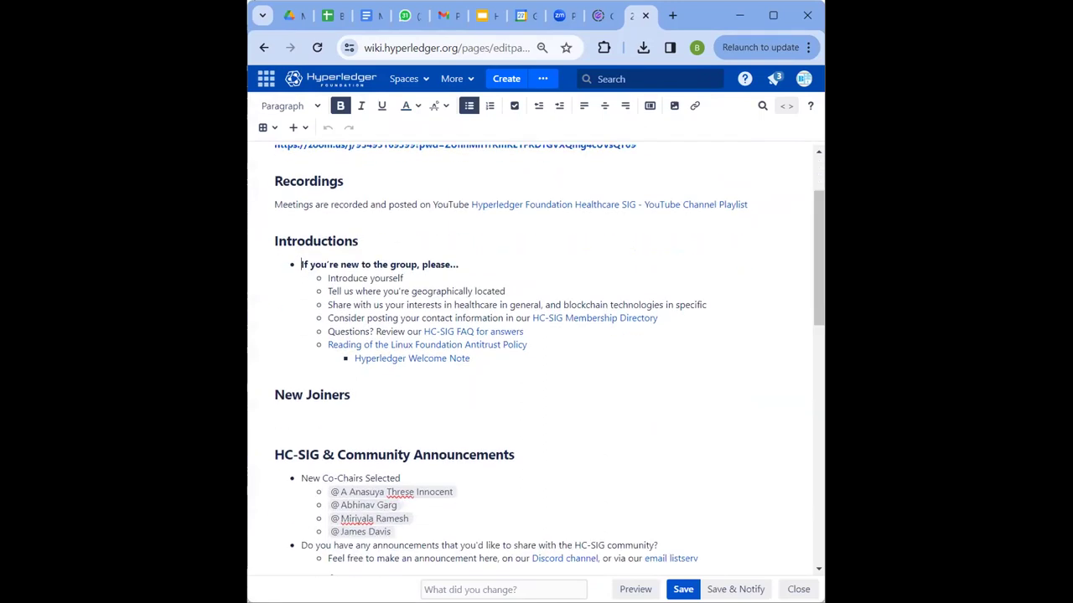
pyautogui.click(298, 417)
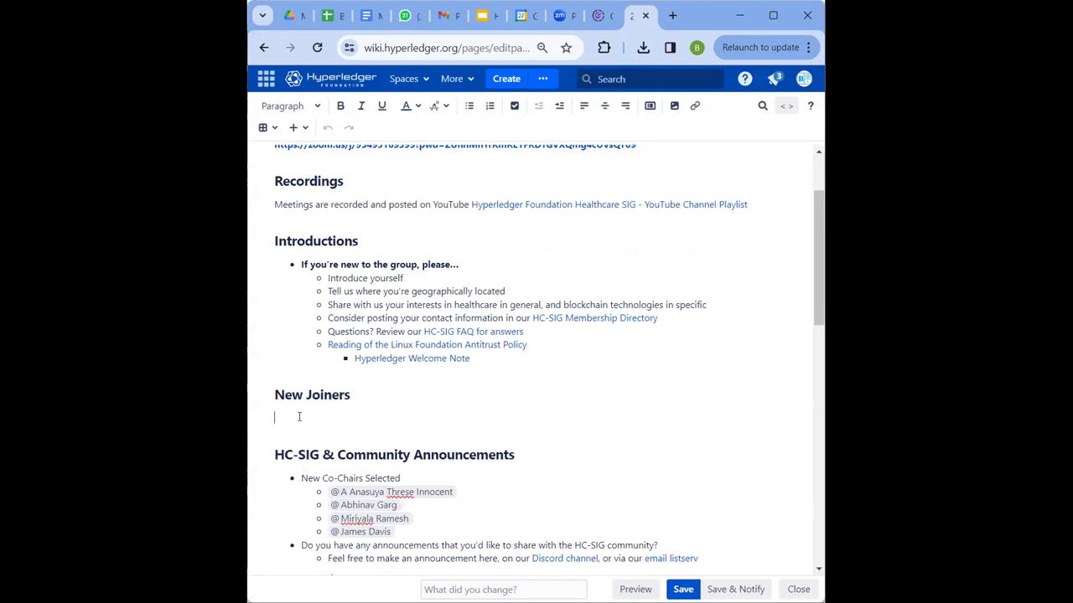
pyautogui.write('@')
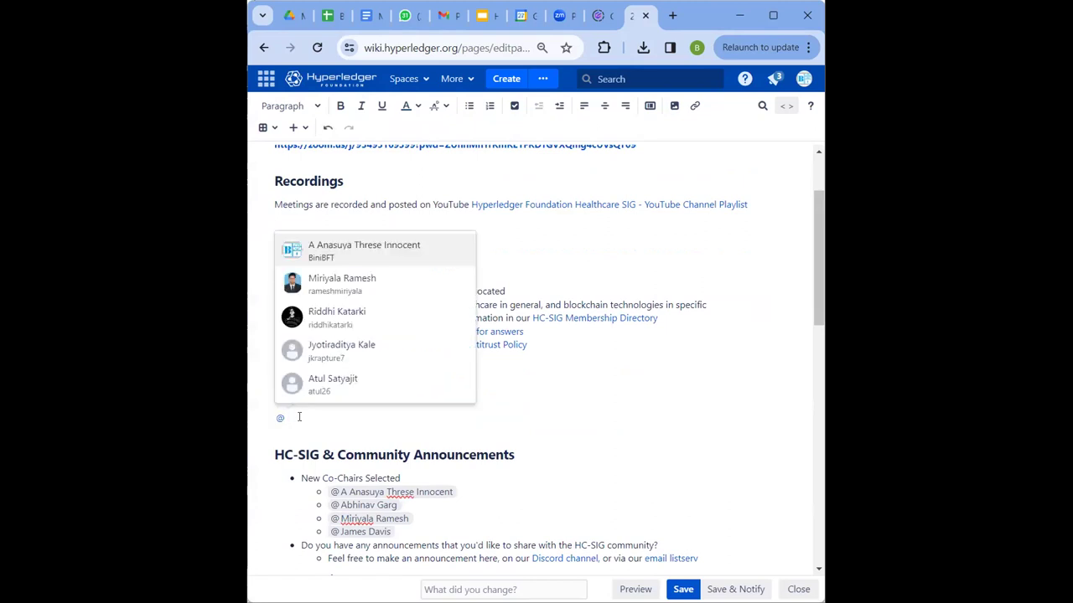
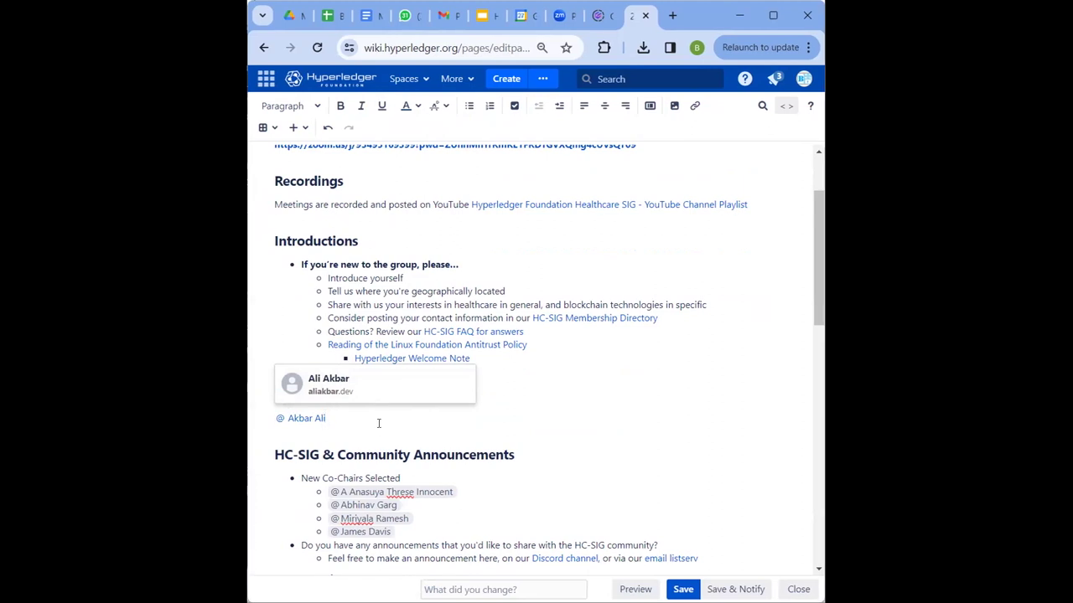
pyautogui.press('Escape')
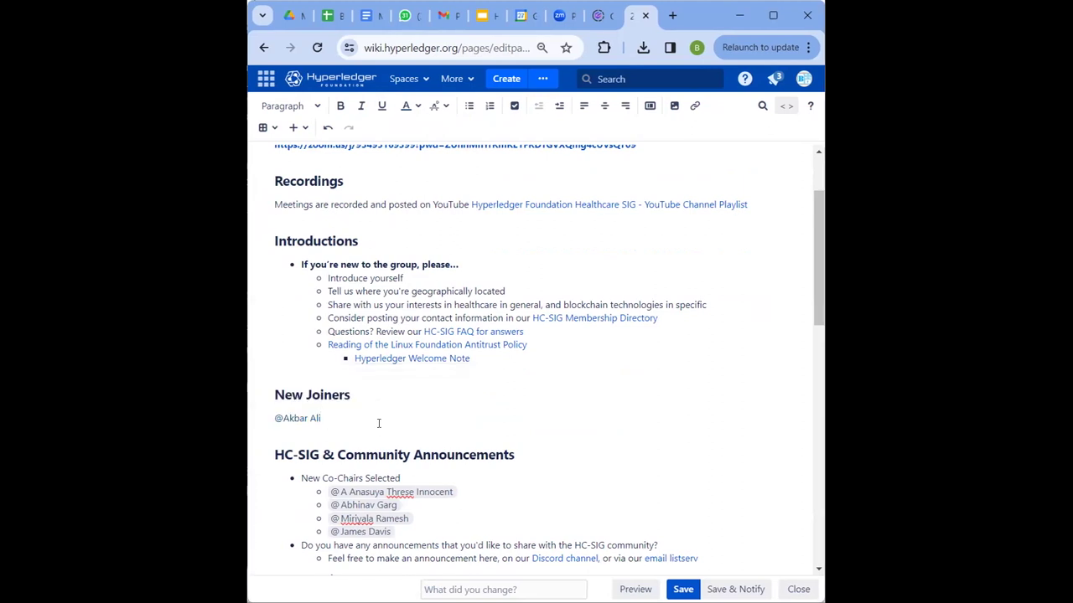
# - Start a new line after the mention, then scroll back to the top of the editor
pyautogui.press('Return')
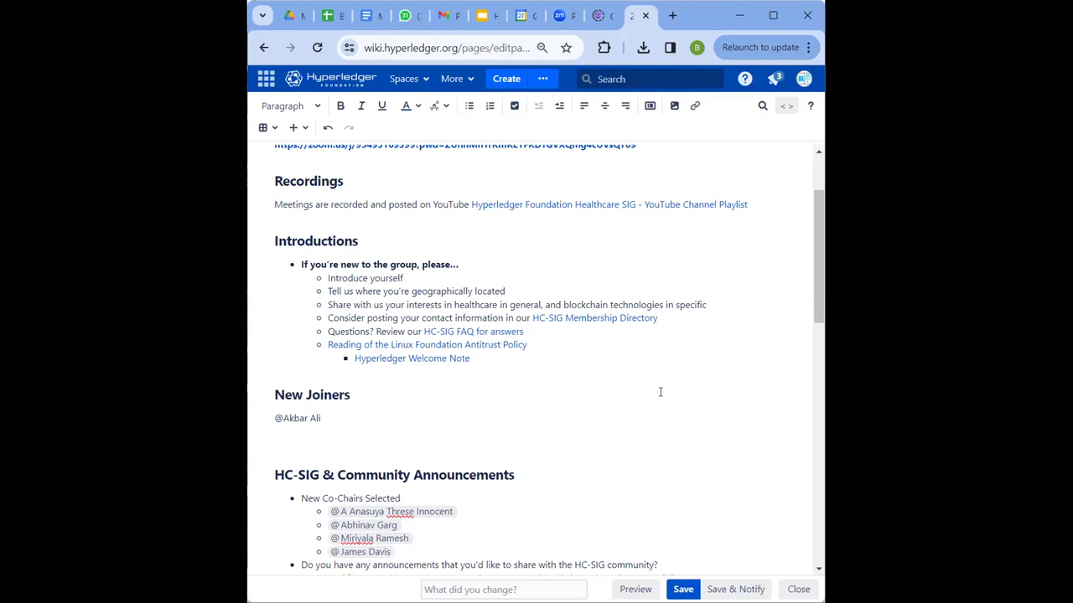
pyautogui.scroll(2, 824, 216)
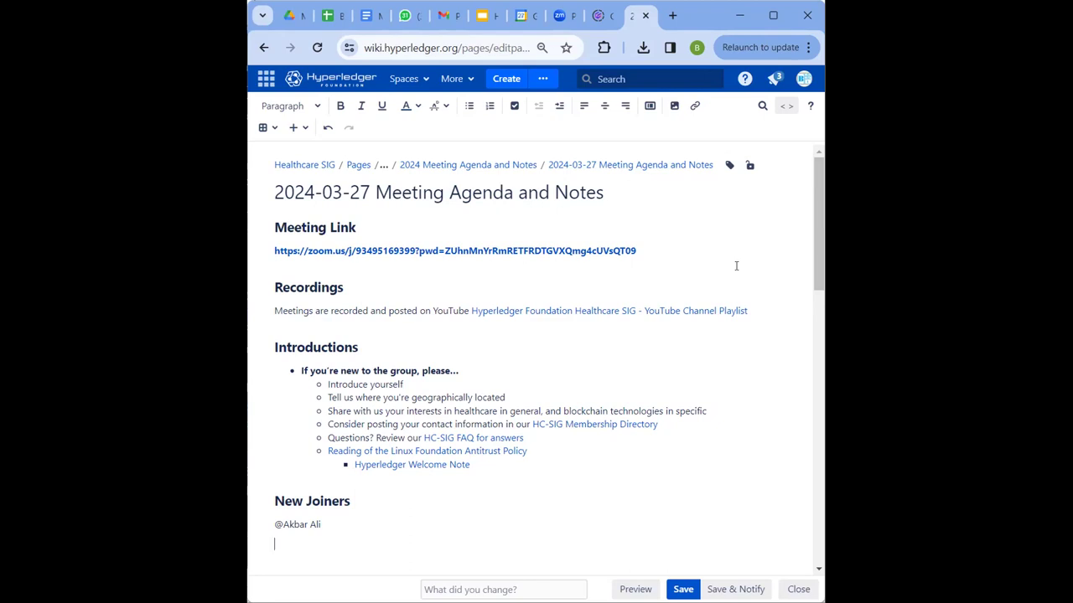
# - Open the recent spaces list, then undo and redo the last edit to the notes
pyautogui.click(424, 81)
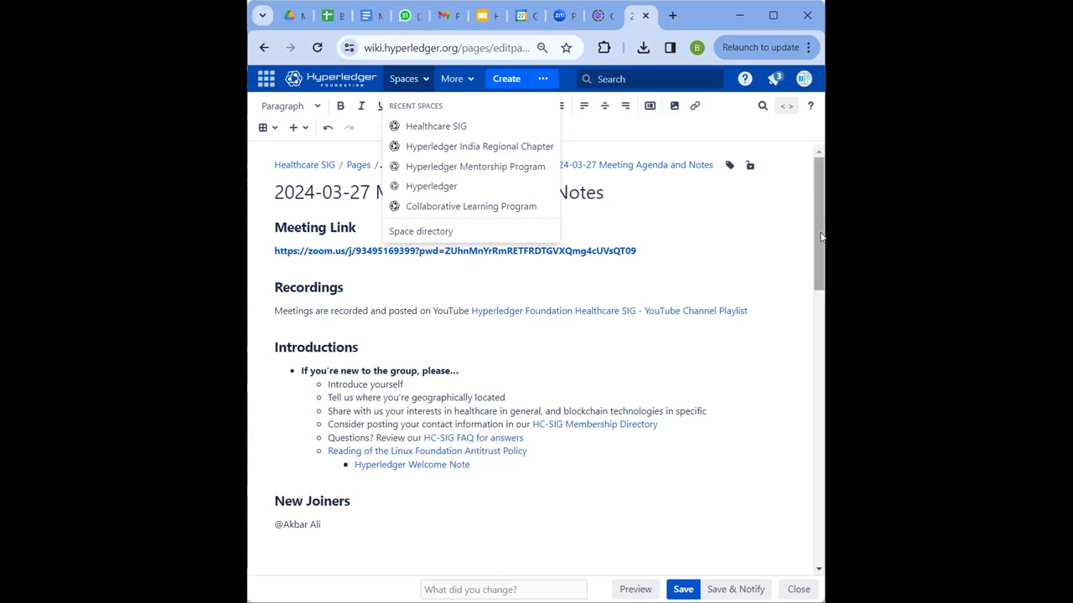
pyautogui.hotkey('ctrl', 'z')
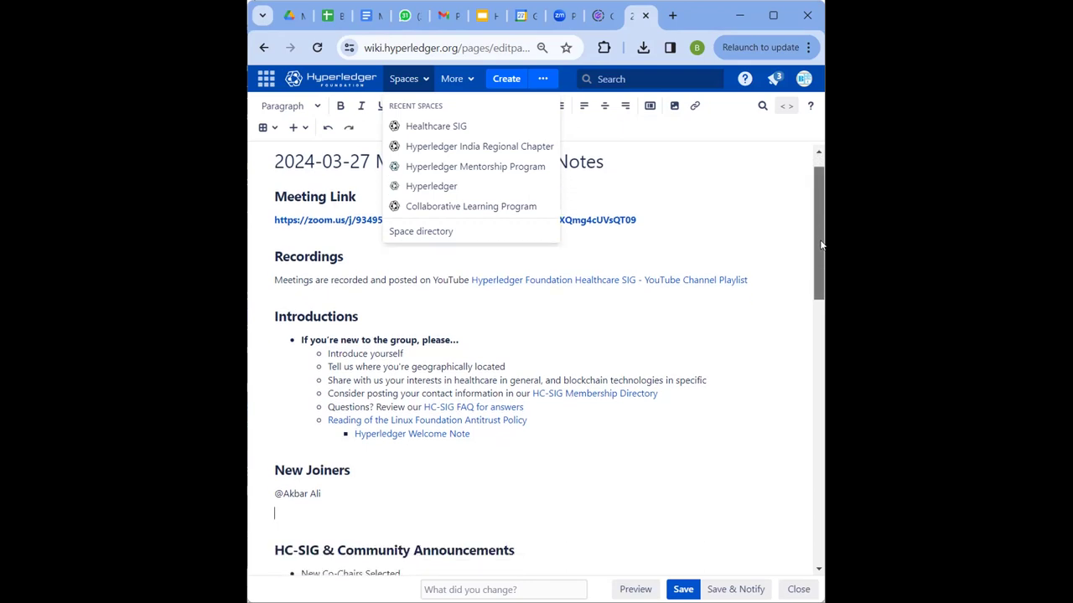
pyautogui.hotkey('ctrl', 'y')
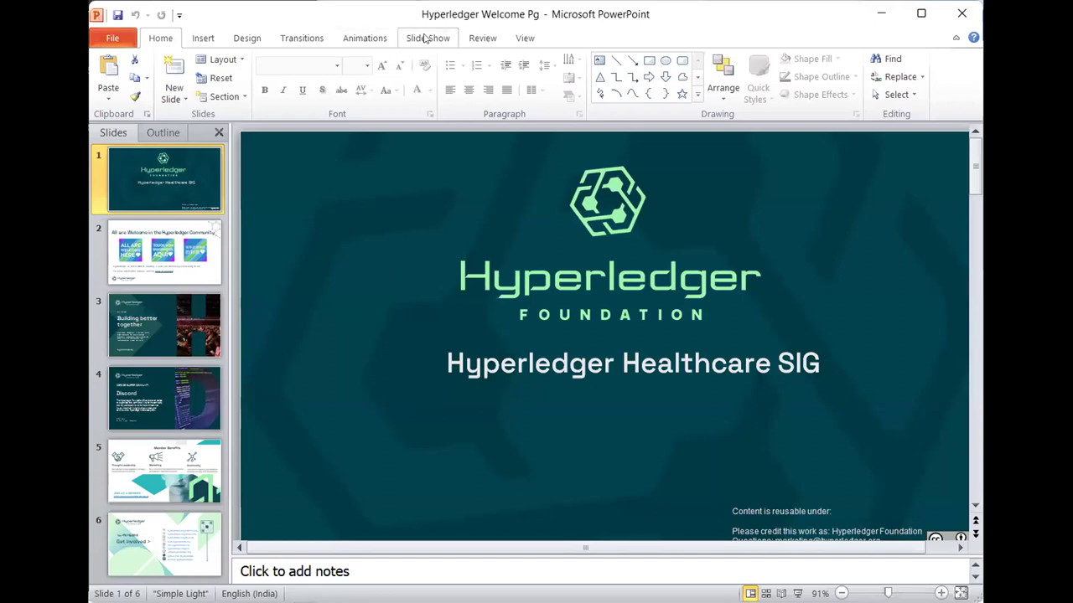
# - Run the Hyperledger Welcome Pg deck as a slide show from the beginning
pyautogui.click(424, 38)
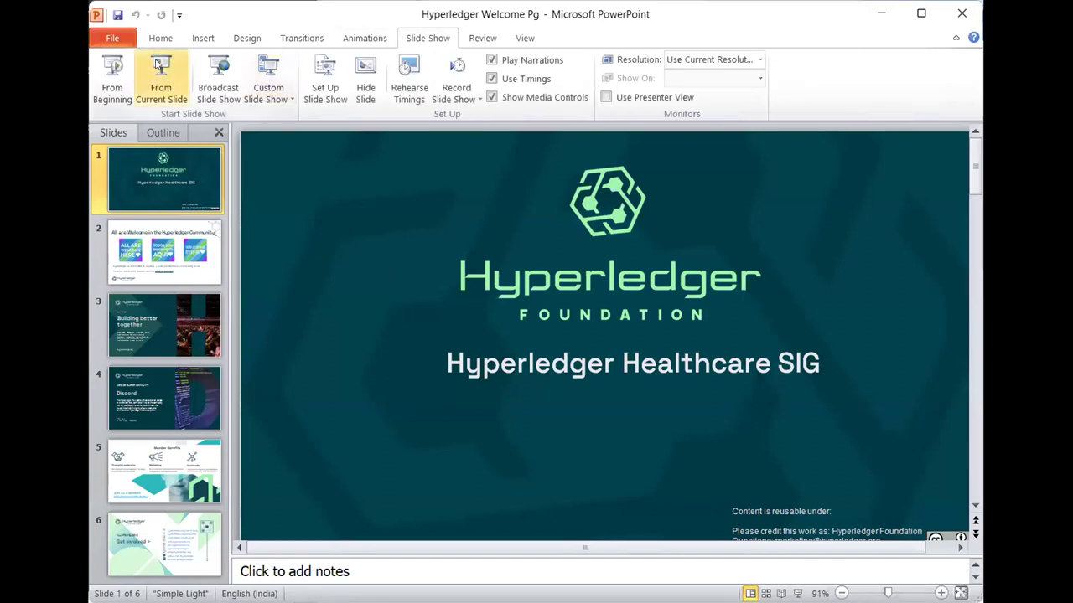
pyautogui.click(113, 75)
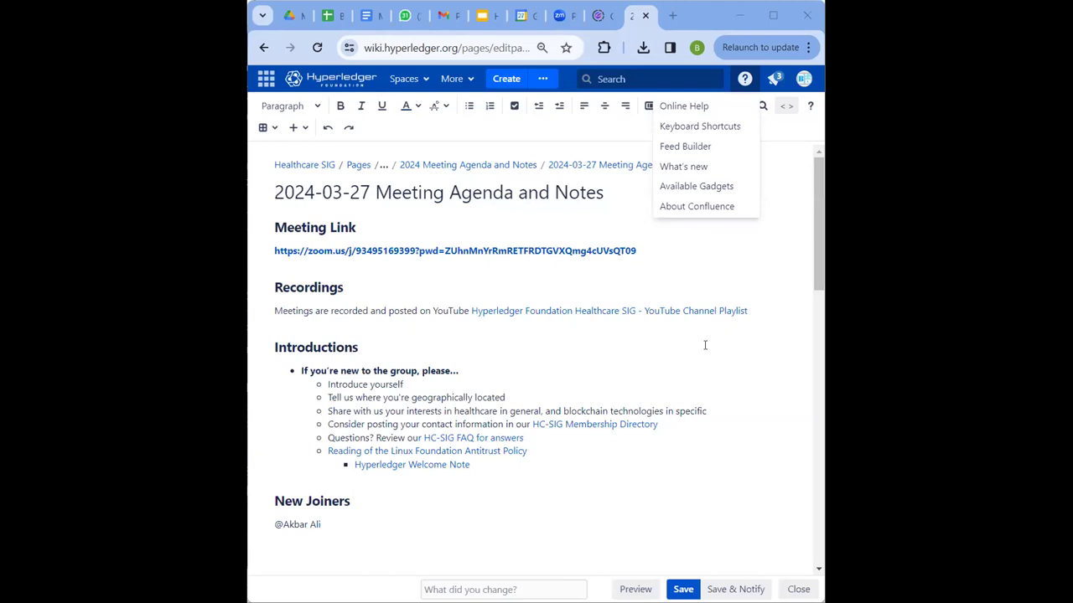
pyautogui.click(769, 385)
pyautogui.moveTo(825, 243); pyautogui.dragTo(823, 225)
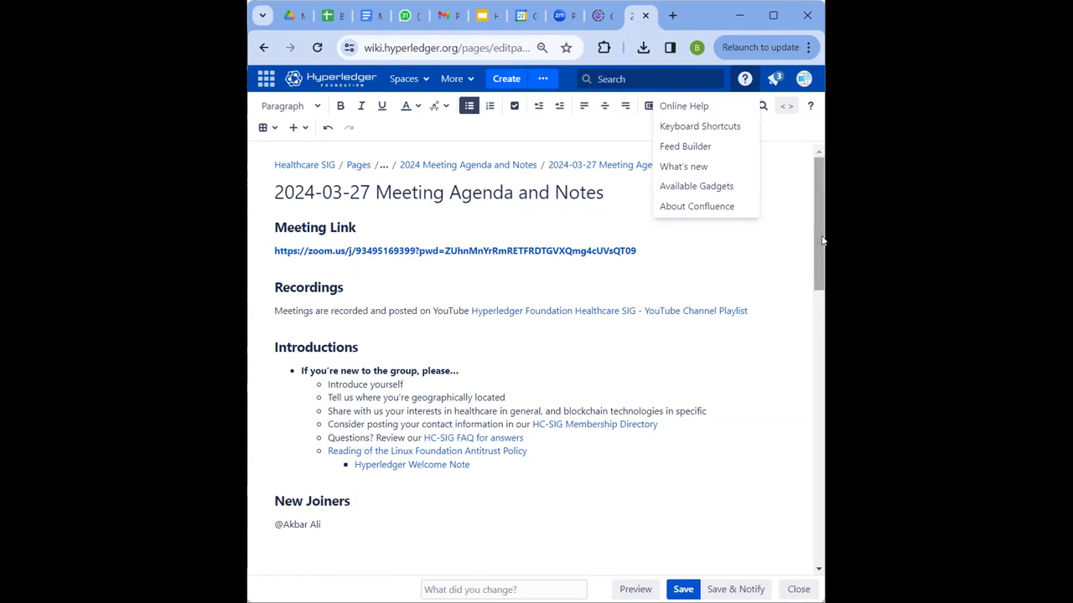
pyautogui.click(782, 284)
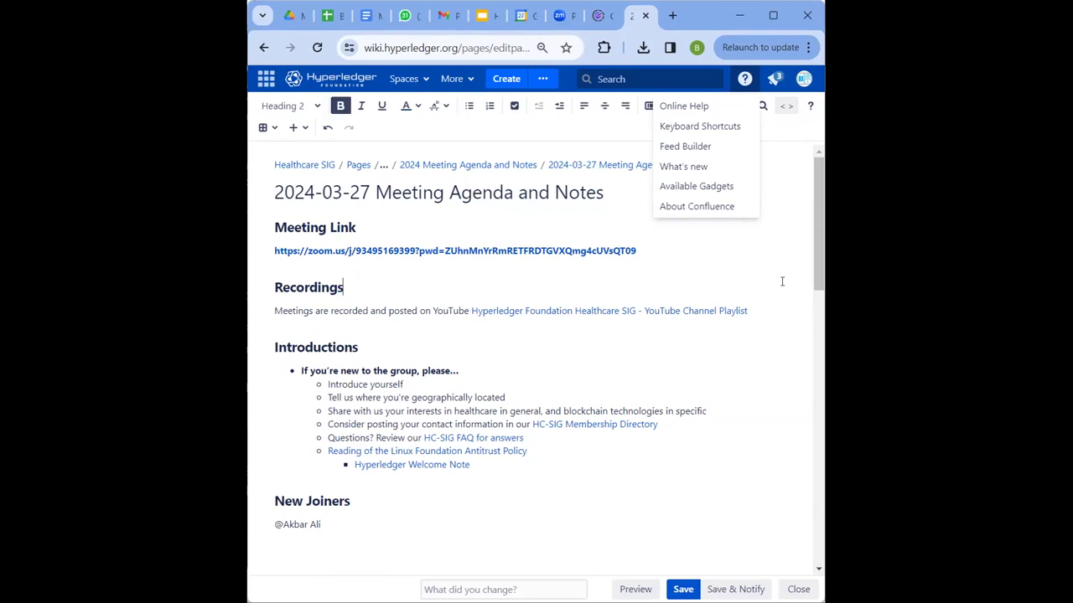
pyautogui.click(761, 436)
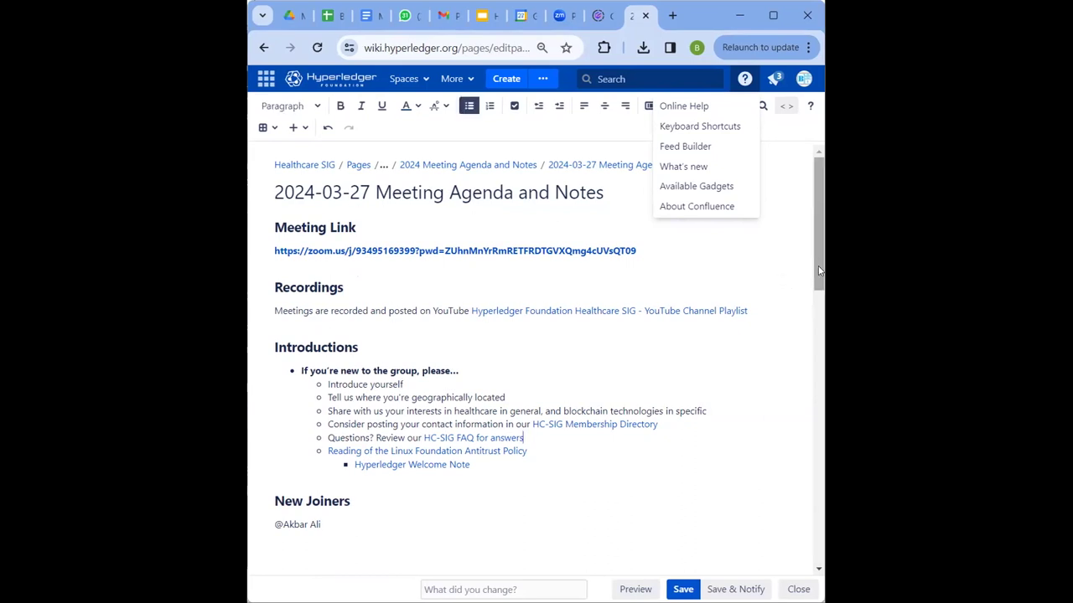
pyautogui.scroll(-3, 821, 289)
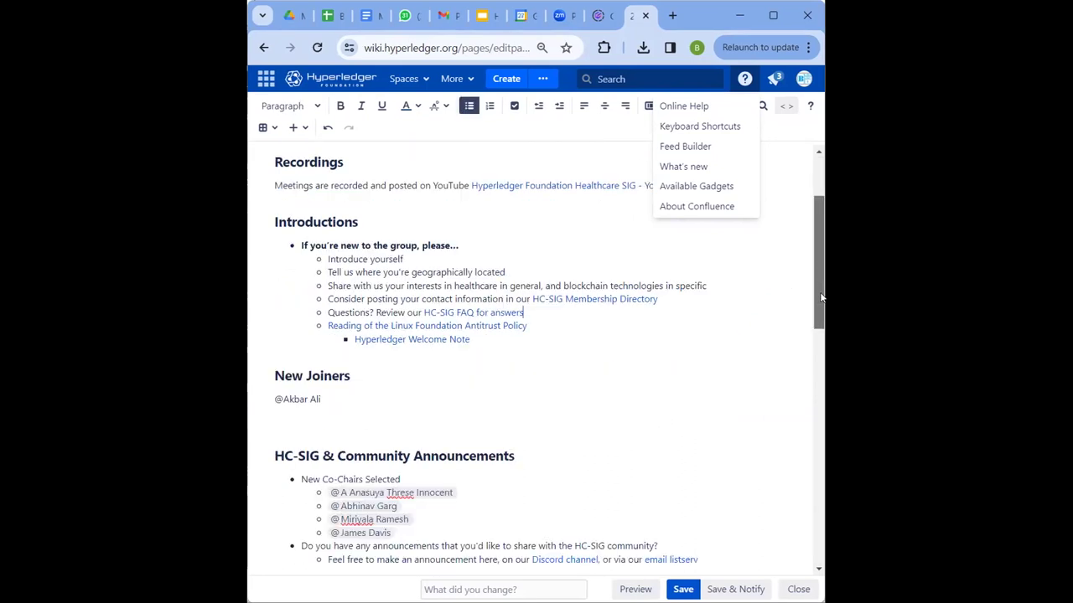
pyautogui.scroll(-1, 819, 297)
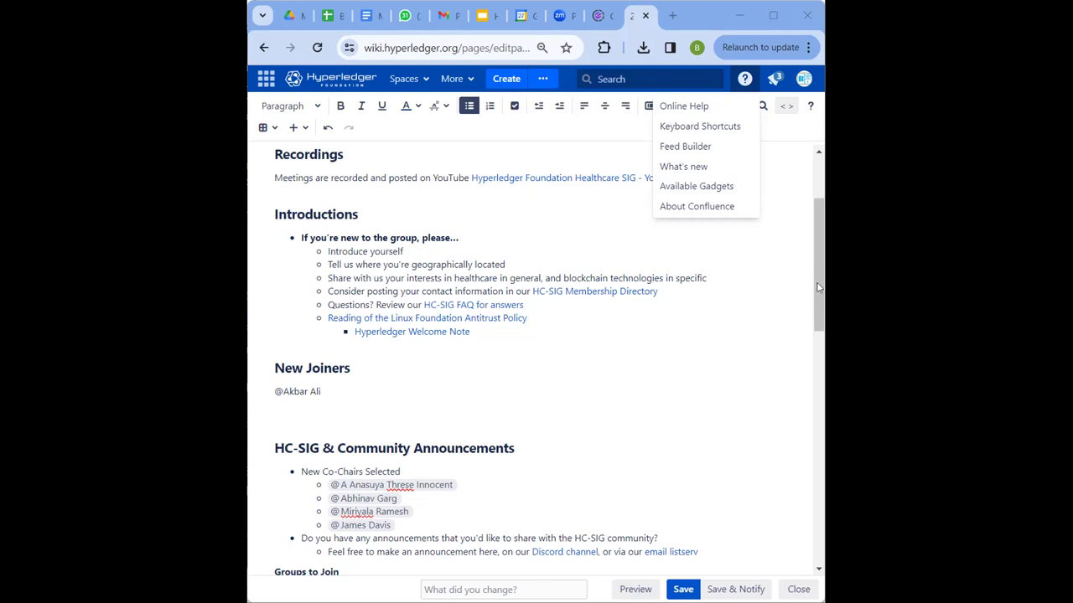
pyautogui.moveTo(819, 287); pyautogui.dragTo(819, 350)
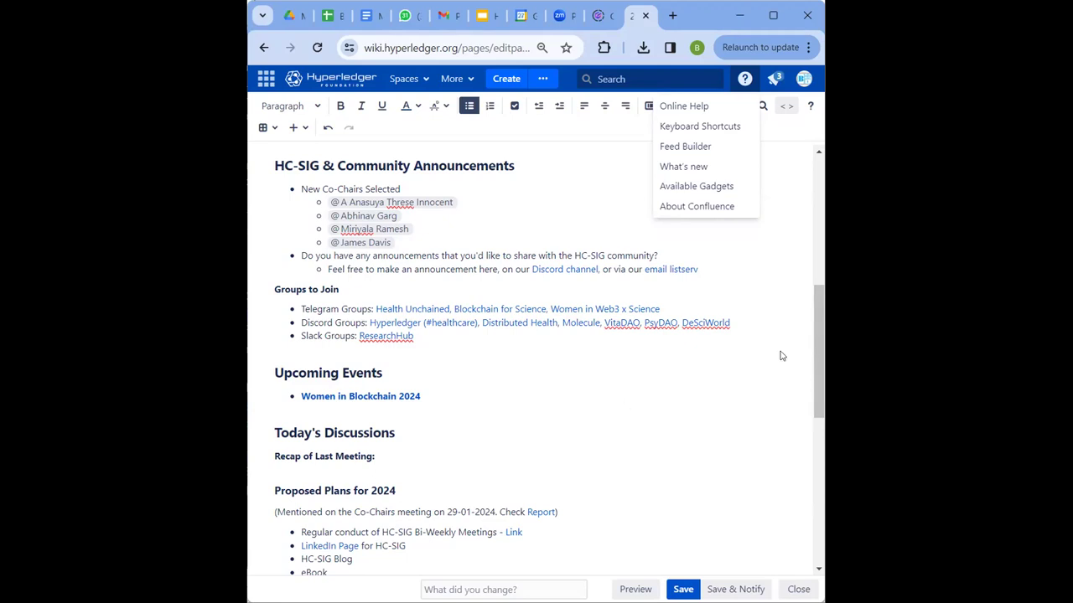
pyautogui.moveTo(815, 345); pyautogui.dragTo(810, 430)
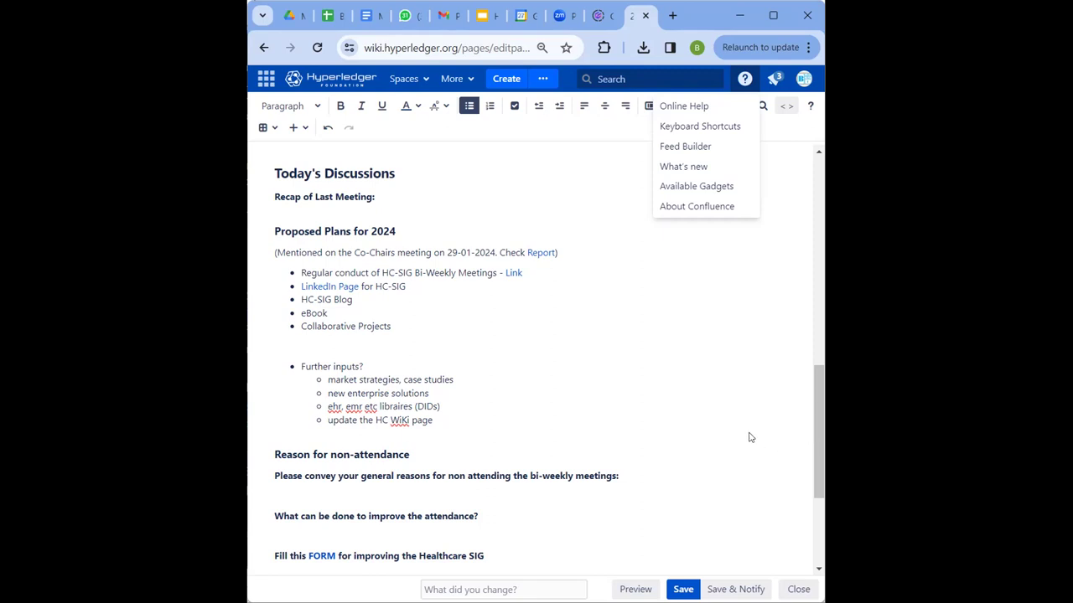
pyautogui.moveTo(820, 405); pyautogui.dragTo(815, 419)
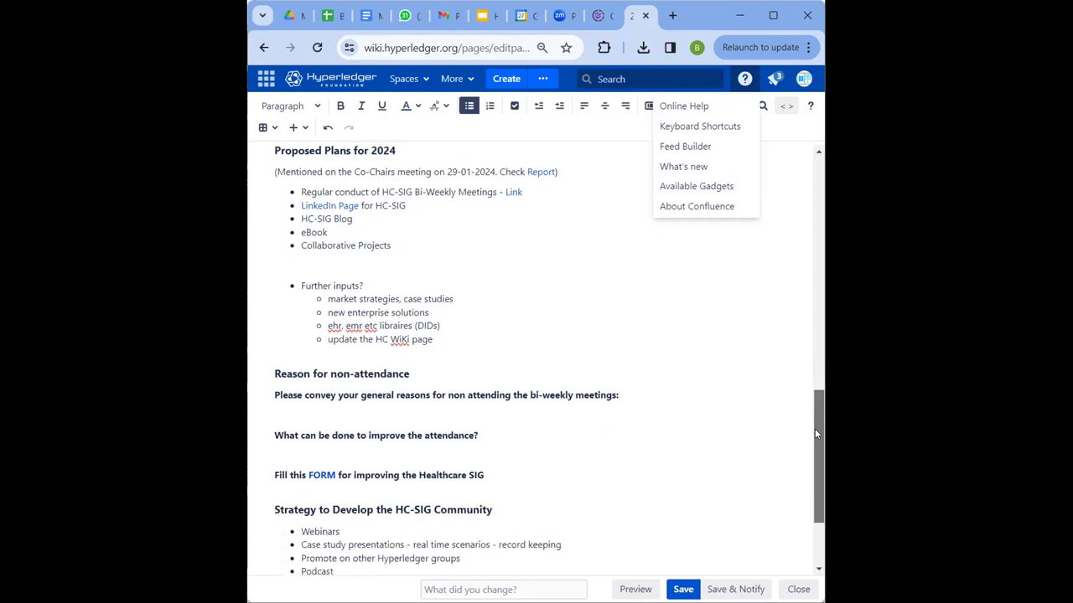
pyautogui.moveTo(816, 433); pyautogui.dragTo(802, 430)
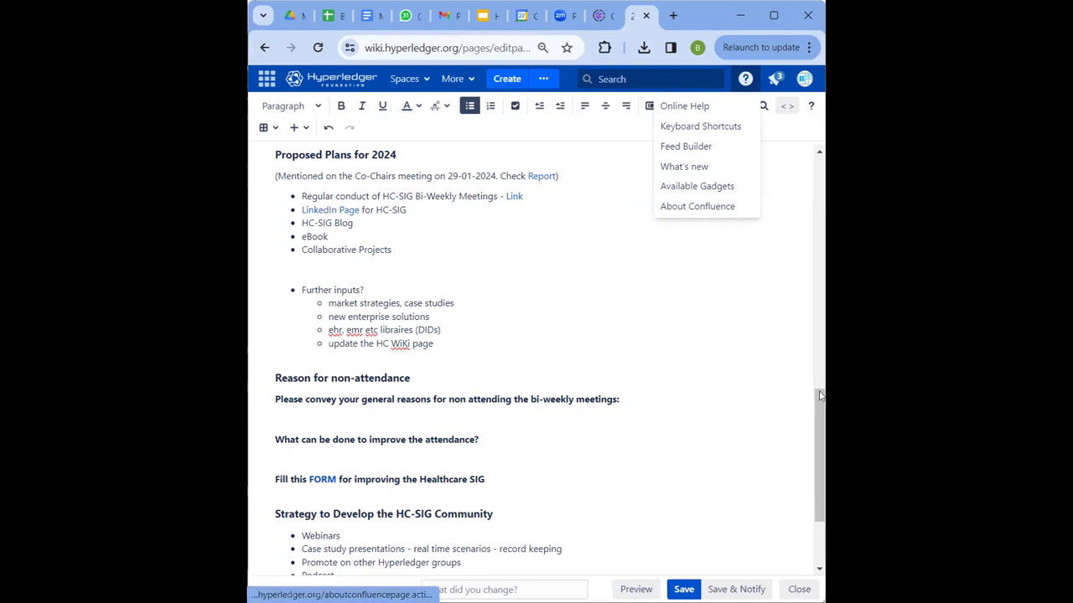
# - Replace the second joiner's mention chip with a plain @-name line, followed by an empty line
pyautogui.moveTo(821, 409); pyautogui.dragTo(823, 193)
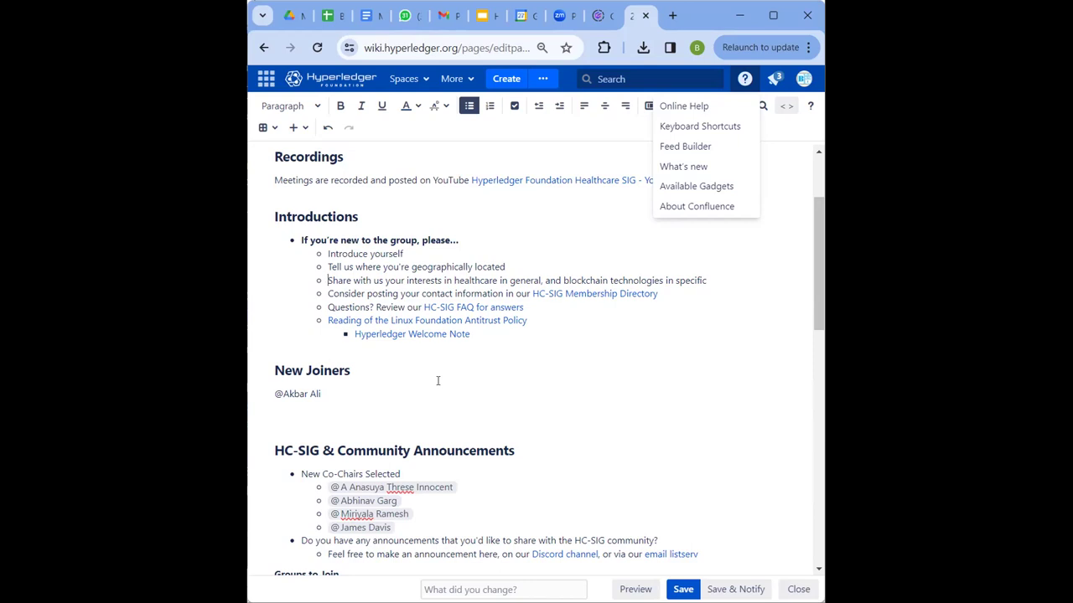
pyautogui.click(346, 413)
pyautogui.write('@Meera')
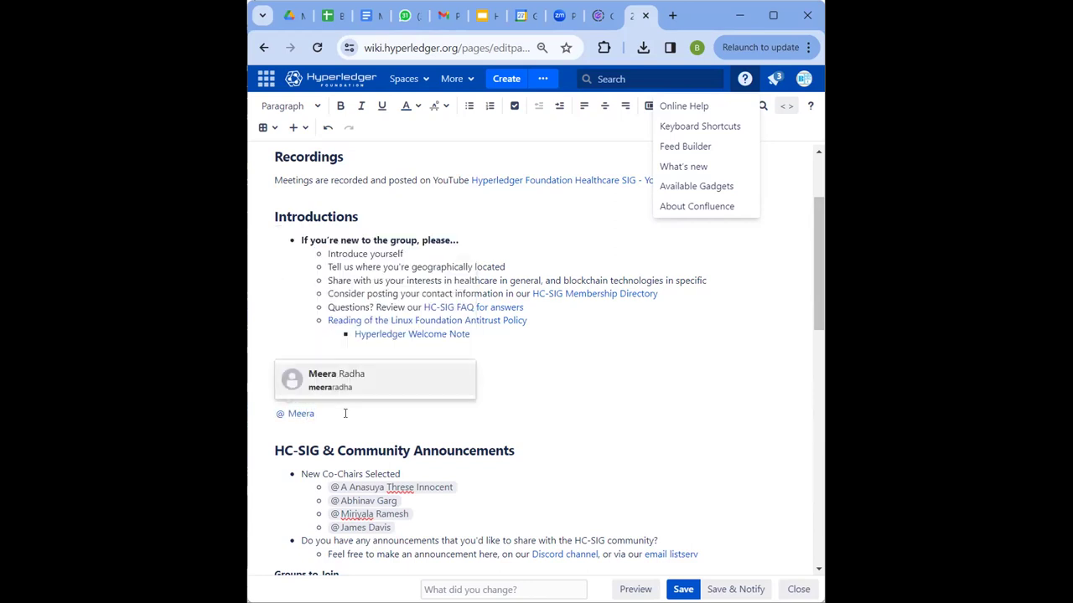
pyautogui.press('Return')
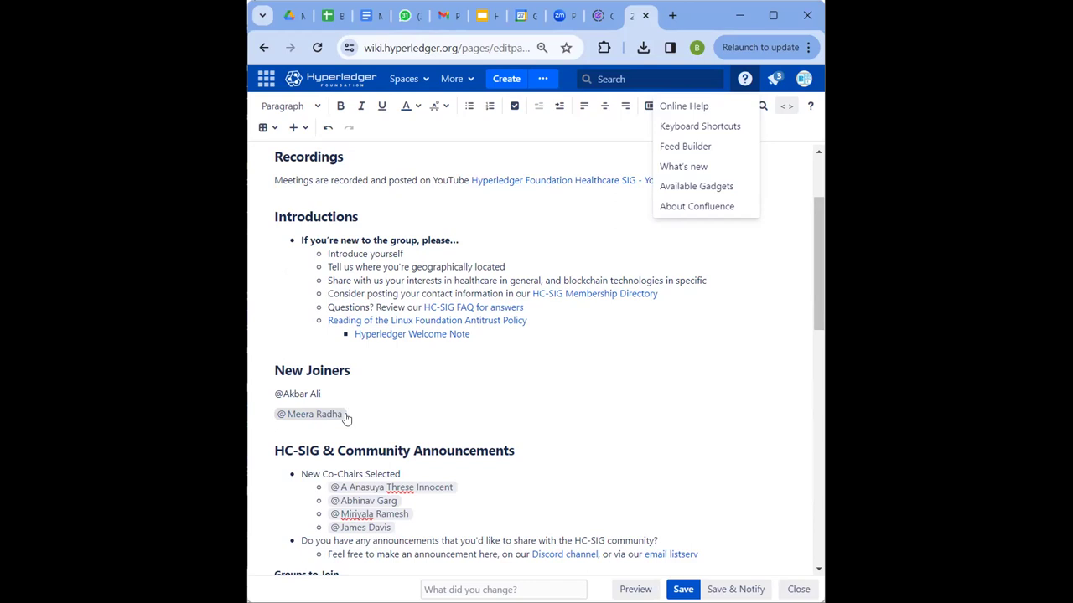
pyautogui.press('BackSpace')
pyautogui.press('BackSpace')
pyautogui.press('BackSpace')
pyautogui.press('BackSpace')
pyautogui.press('BackSpace')
pyautogui.press('BackSpace')
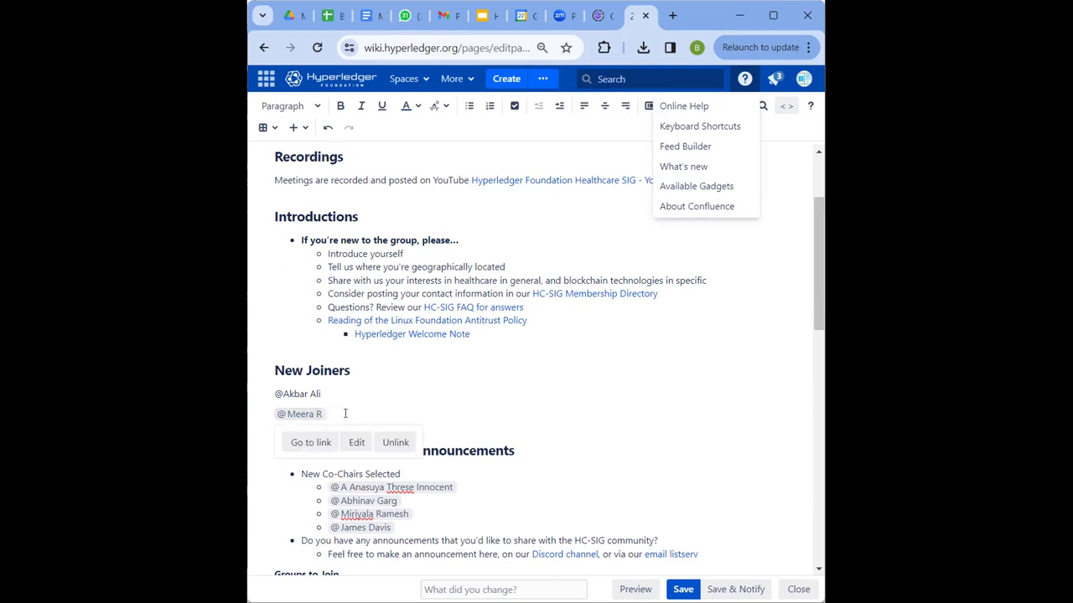
pyautogui.press('BackSpace')
pyautogui.press('BackSpace')
pyautogui.press('BackSpace')
pyautogui.press('BackSpace')
pyautogui.press('BackSpace')
pyautogui.press('BackSpace')
pyautogui.press('BackSpace')
pyautogui.press('Return')
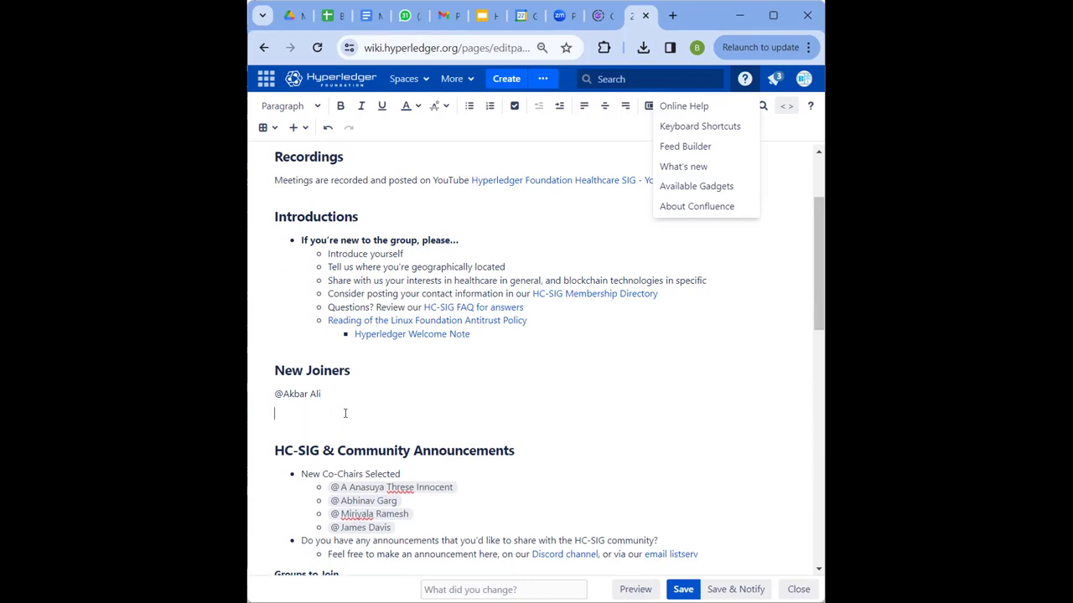
pyautogui.write('@Meera')
pyautogui.press('Return')
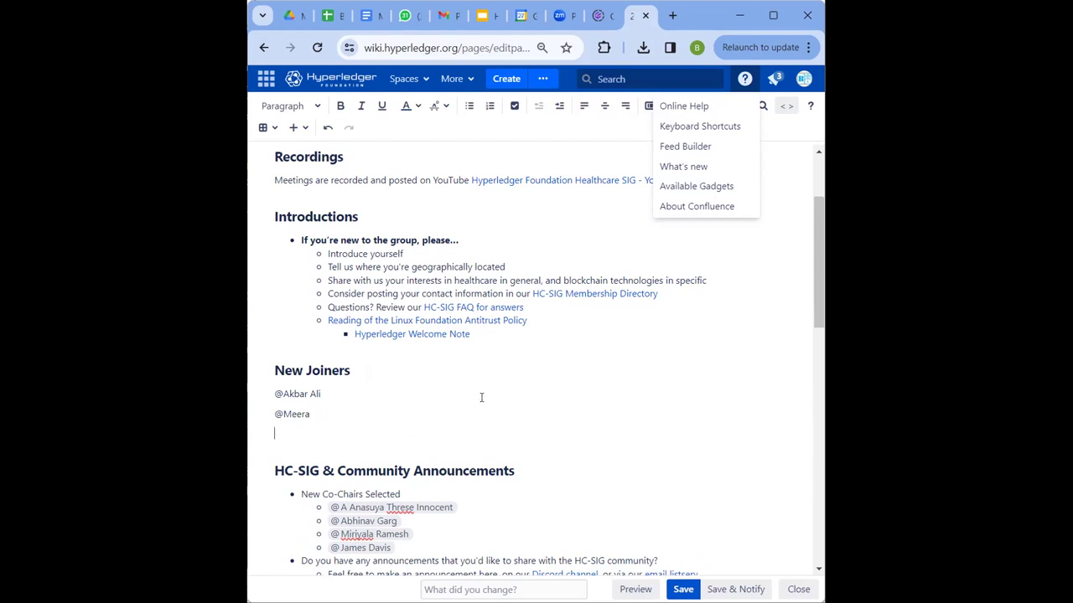
pyautogui.moveTo(820, 263); pyautogui.dragTo(815, 326)
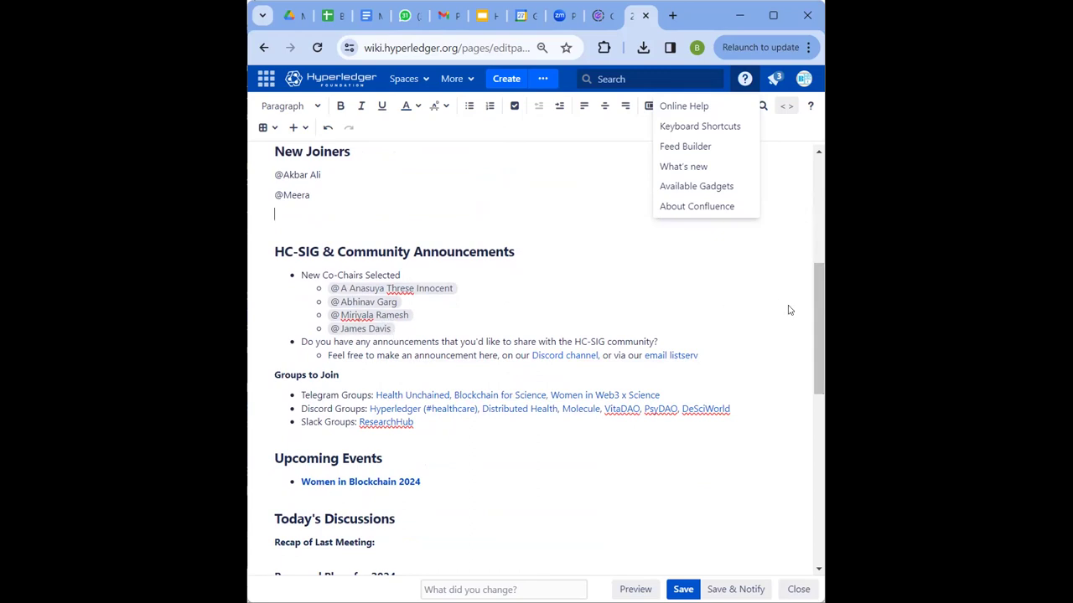
pyautogui.moveTo(816, 309); pyautogui.dragTo(815, 326)
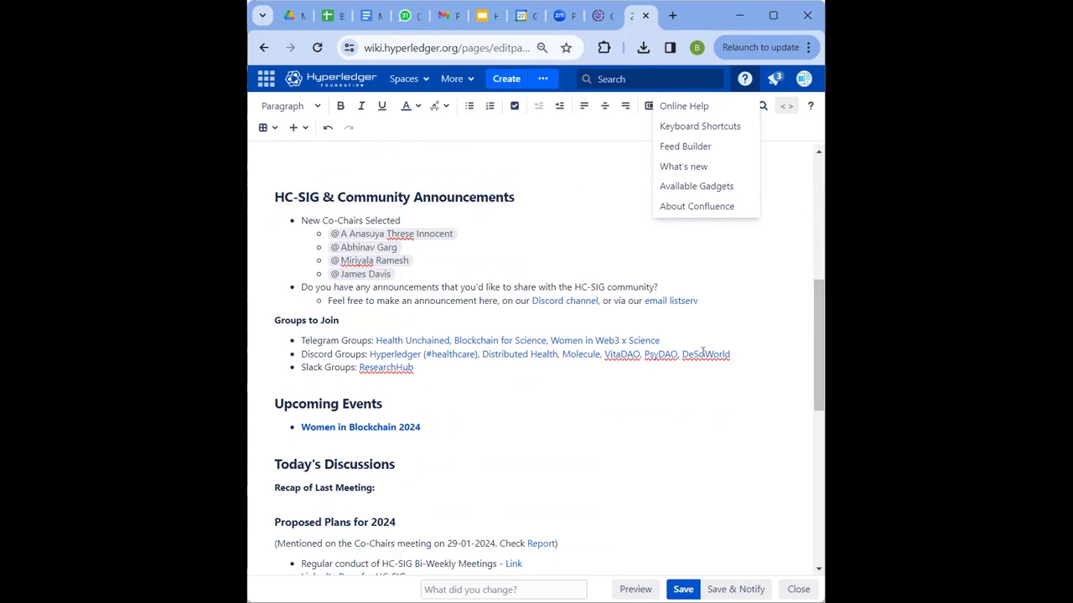
pyautogui.moveTo(821, 304); pyautogui.dragTo(817, 342)
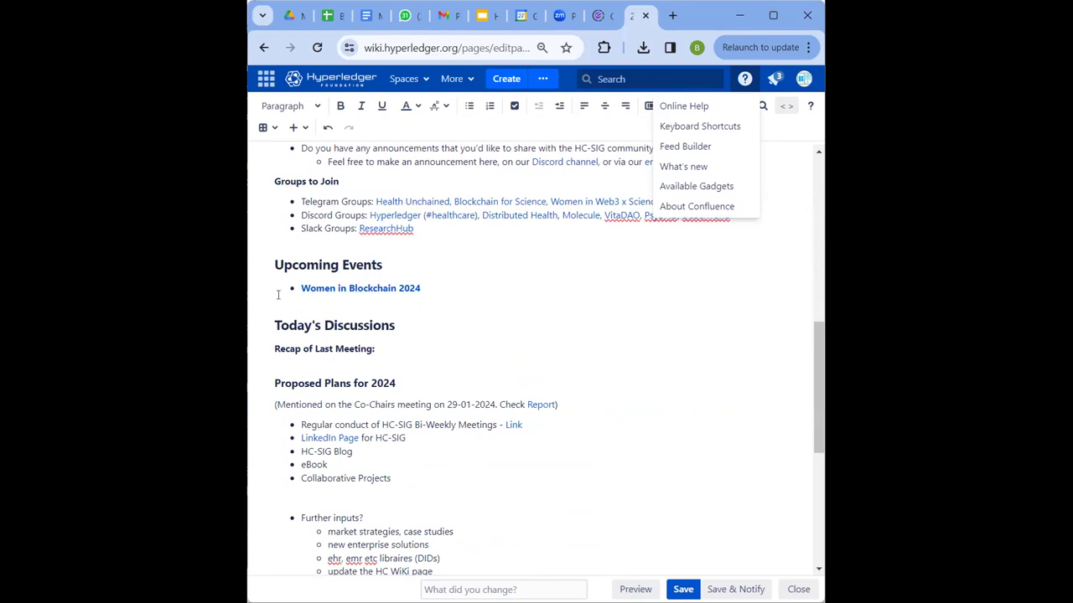
pyautogui.moveTo(823, 376); pyautogui.dragTo(822, 435)
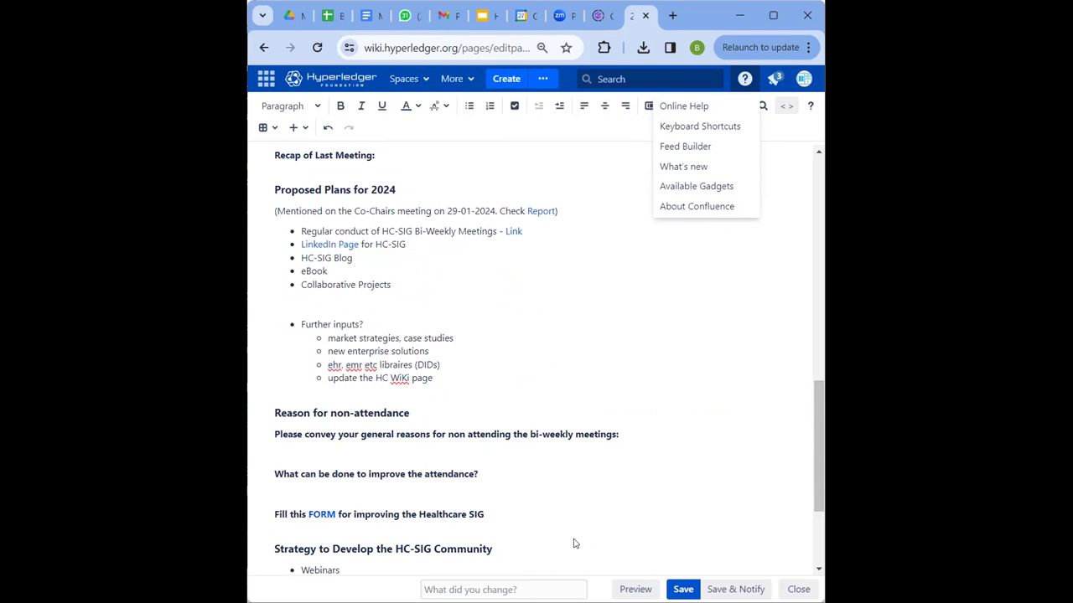
pyautogui.click(409, 79)
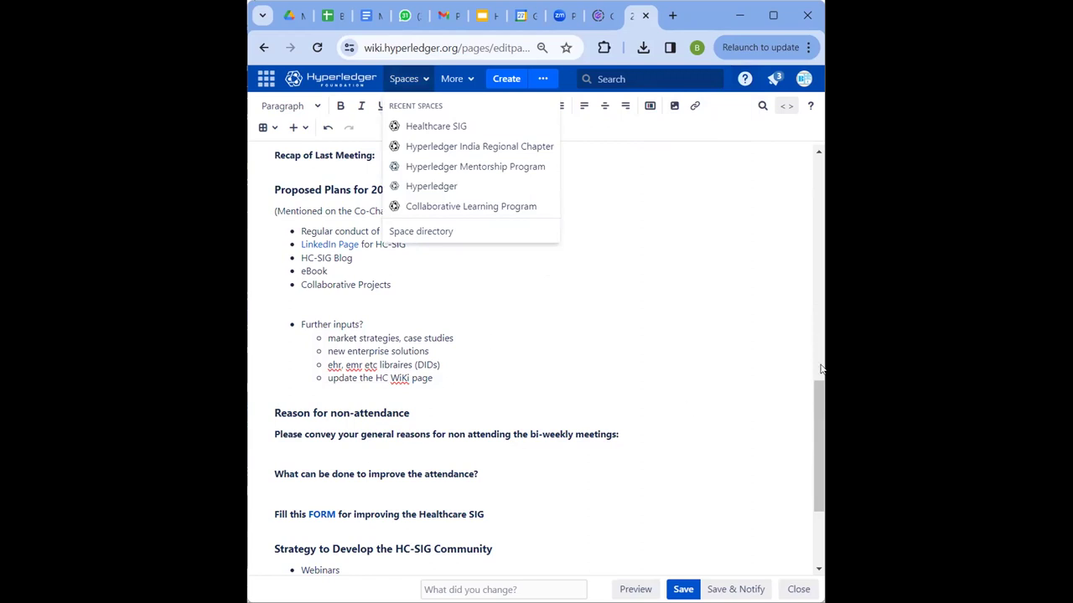
pyautogui.click(744, 79)
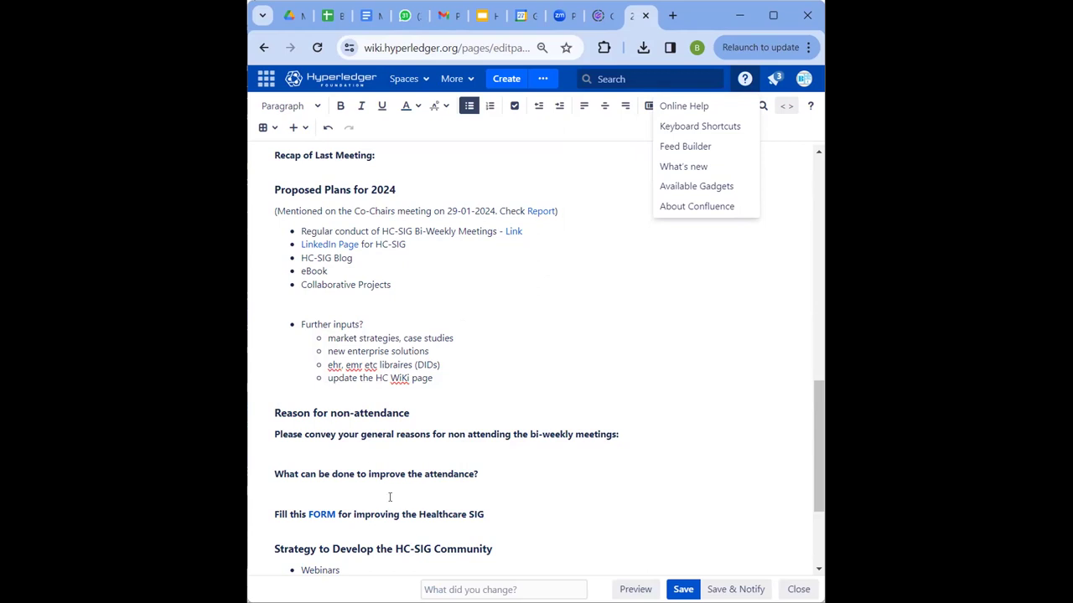
pyautogui.click(511, 232)
pyautogui.click(304, 272)
# - Open the recent spaces dropdown, then scroll down toward the Attendance heading
pyautogui.moveTo(814, 424); pyautogui.dragTo(813, 437)
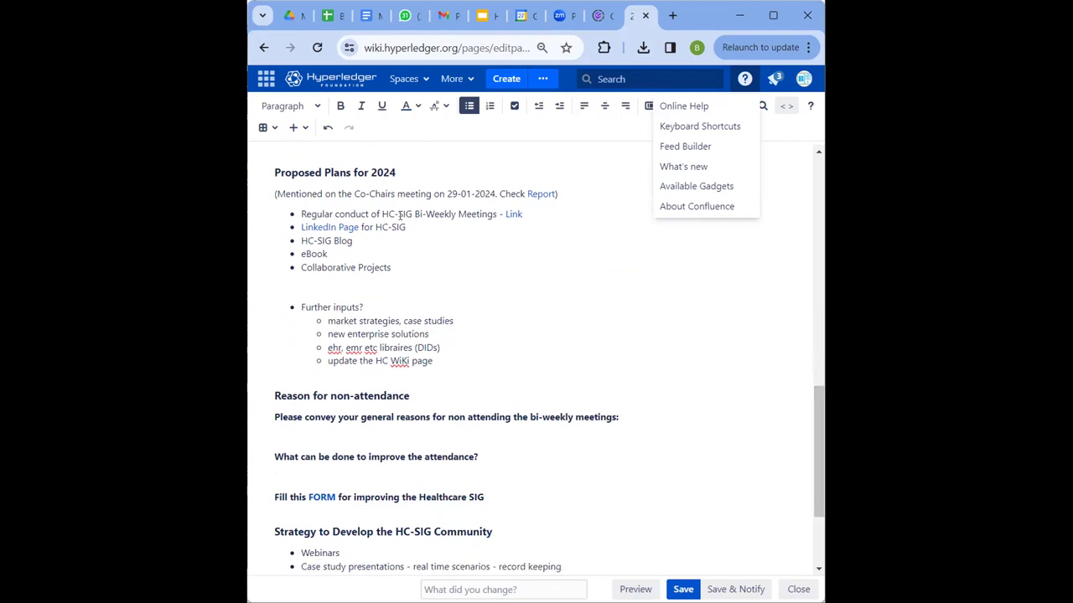
pyautogui.click(399, 82)
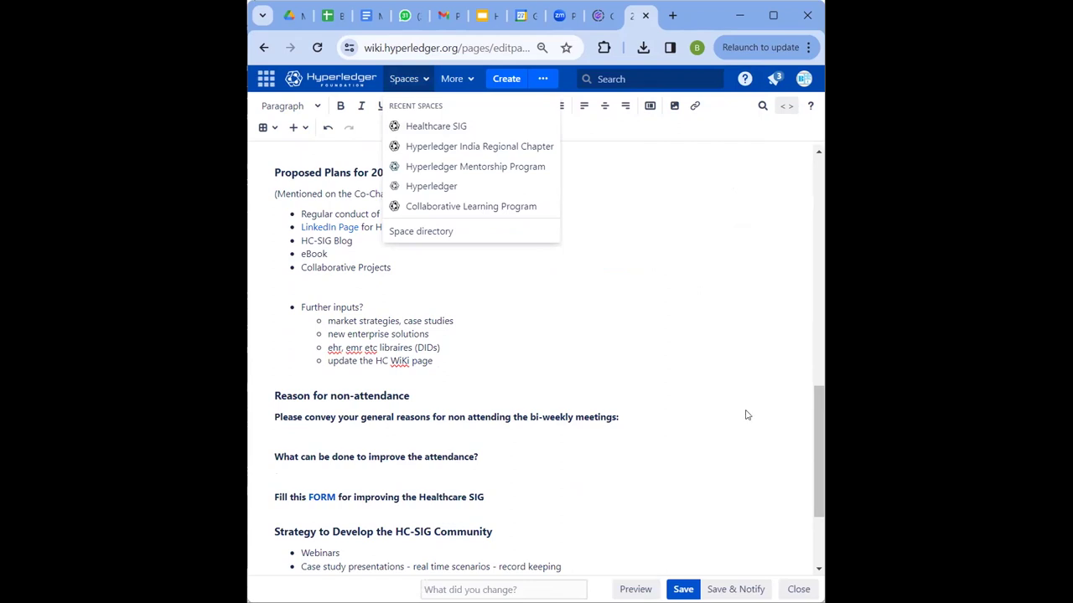
pyautogui.scroll(-2, 815, 419)
pyautogui.scroll(-1, 814, 435)
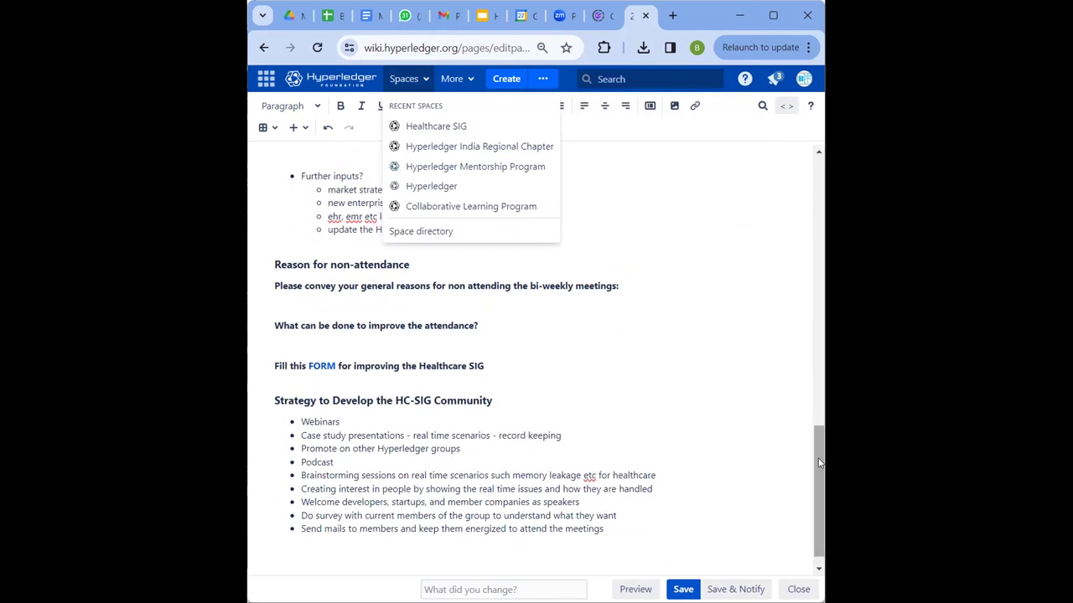
pyautogui.scroll(-1, 819, 485)
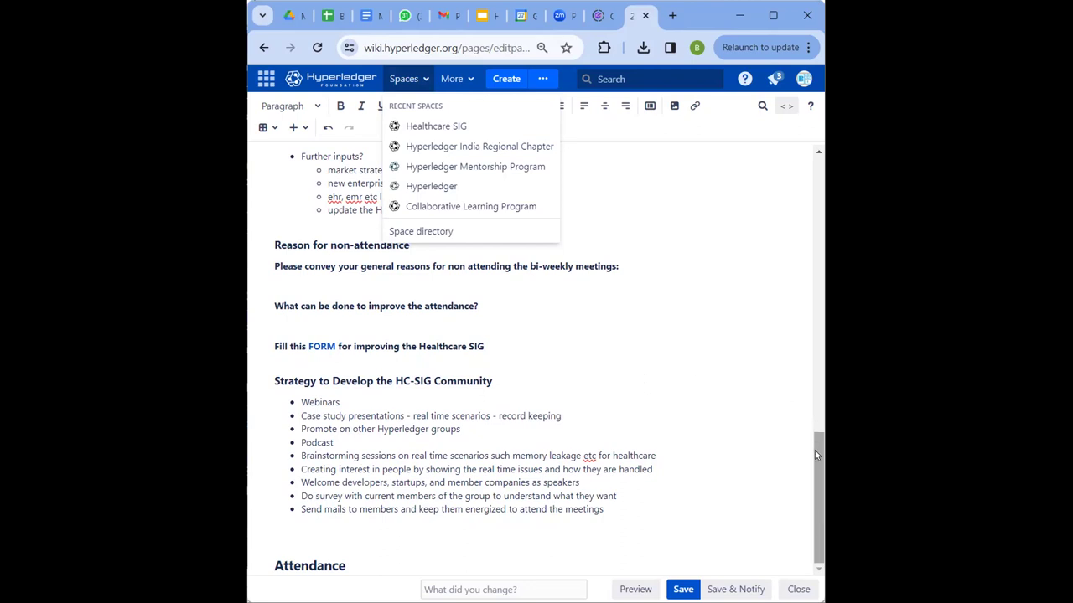
# - Add a new line under Attendance and @-mention the first suggested member there
pyautogui.click(356, 563)
pyautogui.press('Return')
pyautogui.write('@')
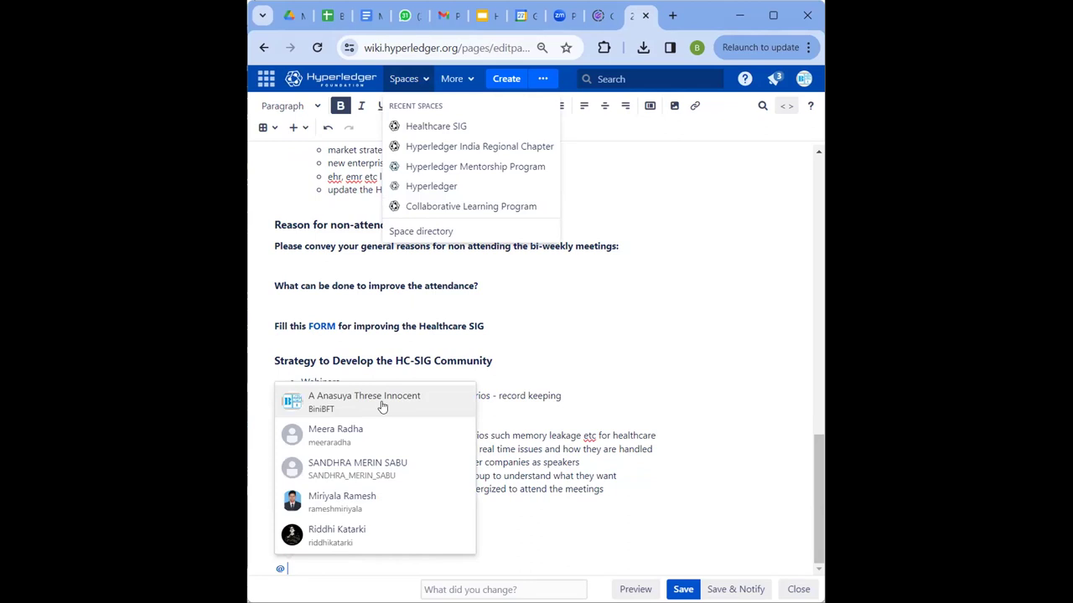
pyautogui.click(382, 400)
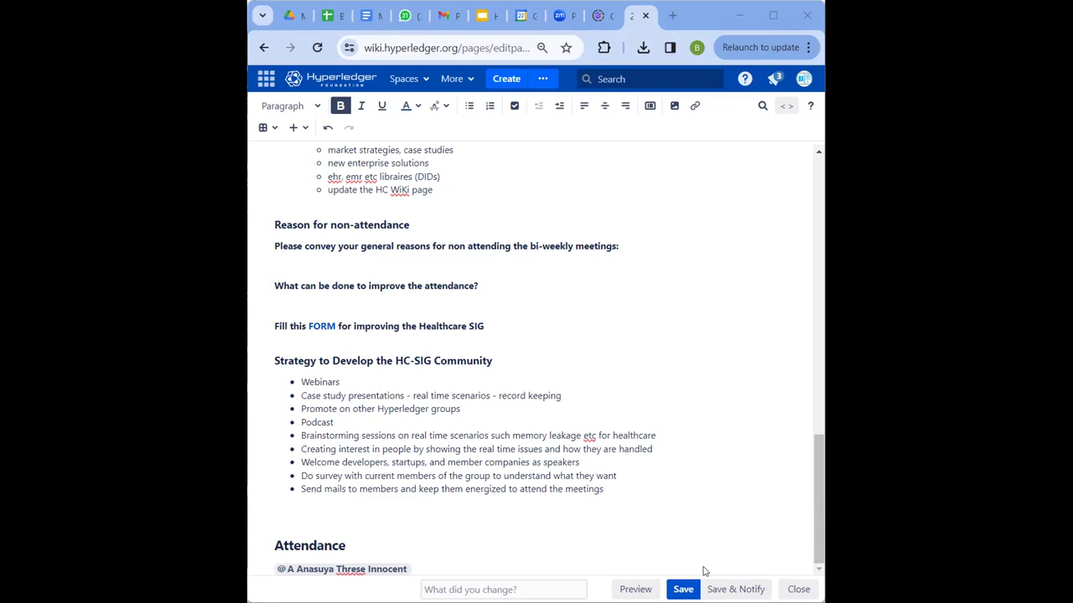
pyautogui.click(506, 537)
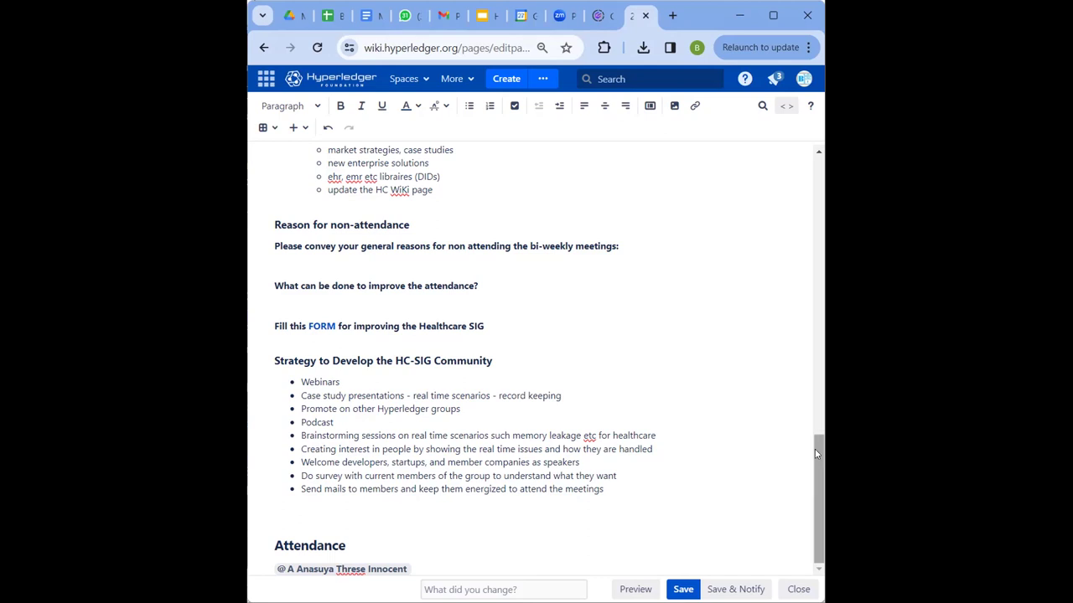
# - Scroll the editor up to the New Joiners section
pyautogui.moveTo(814, 462); pyautogui.dragTo(821, 168)
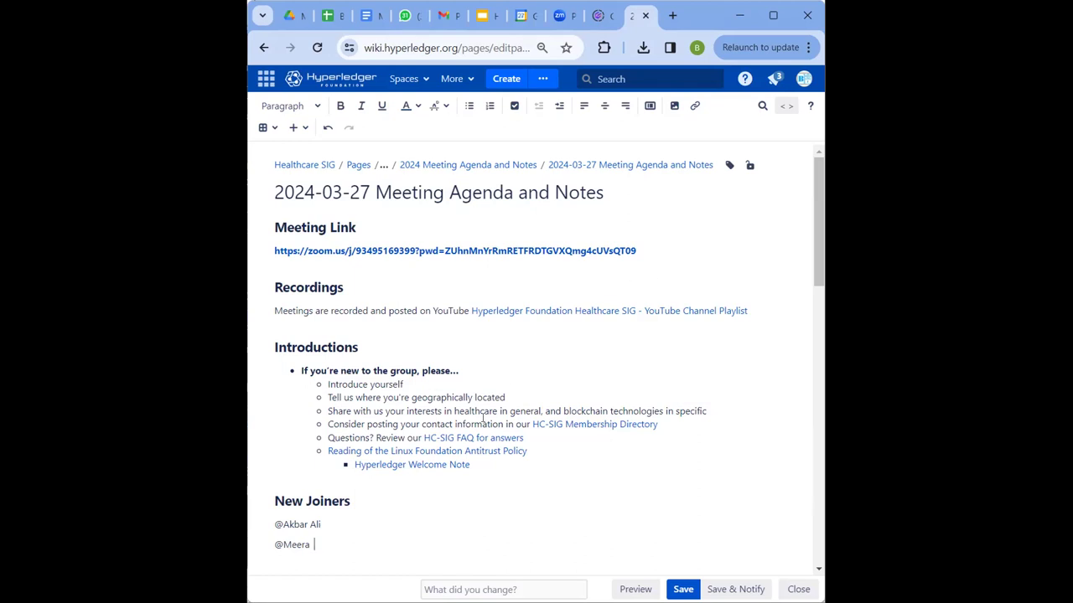
pyautogui.moveTo(823, 216); pyautogui.dragTo(823, 249)
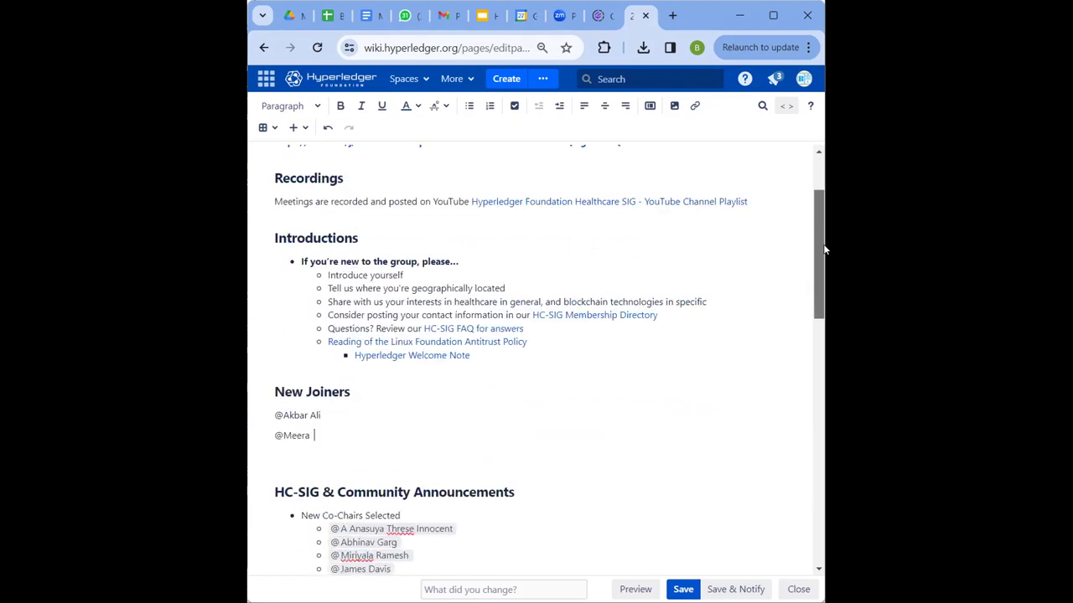
pyautogui.scroll(-2, 823, 249)
pyautogui.scroll(-1, 822, 268)
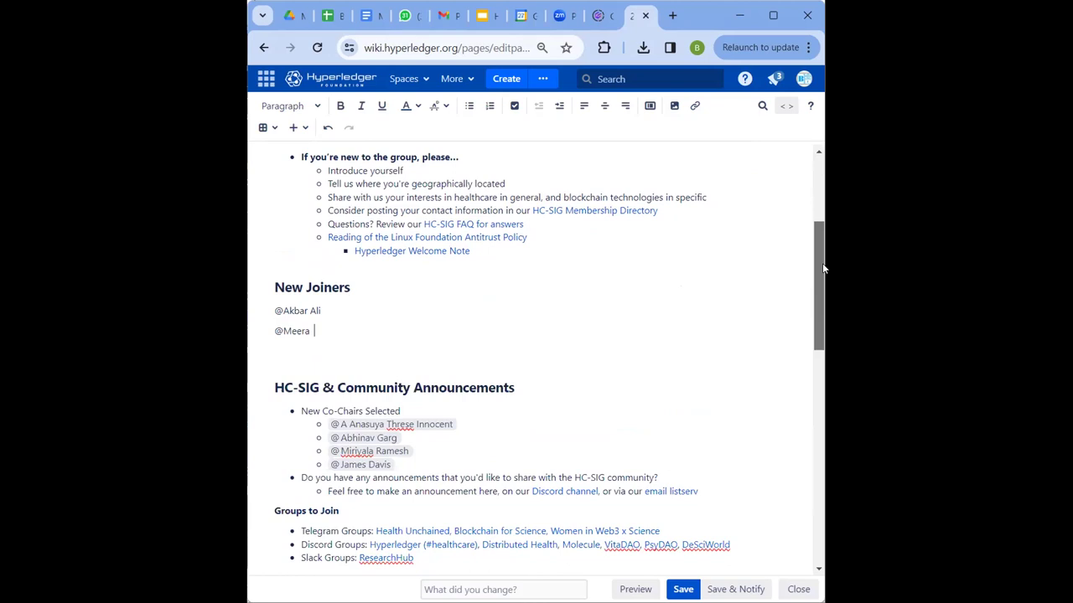
pyautogui.moveTo(822, 268); pyautogui.dragTo(824, 194)
pyautogui.scroll(-1, 819, 263)
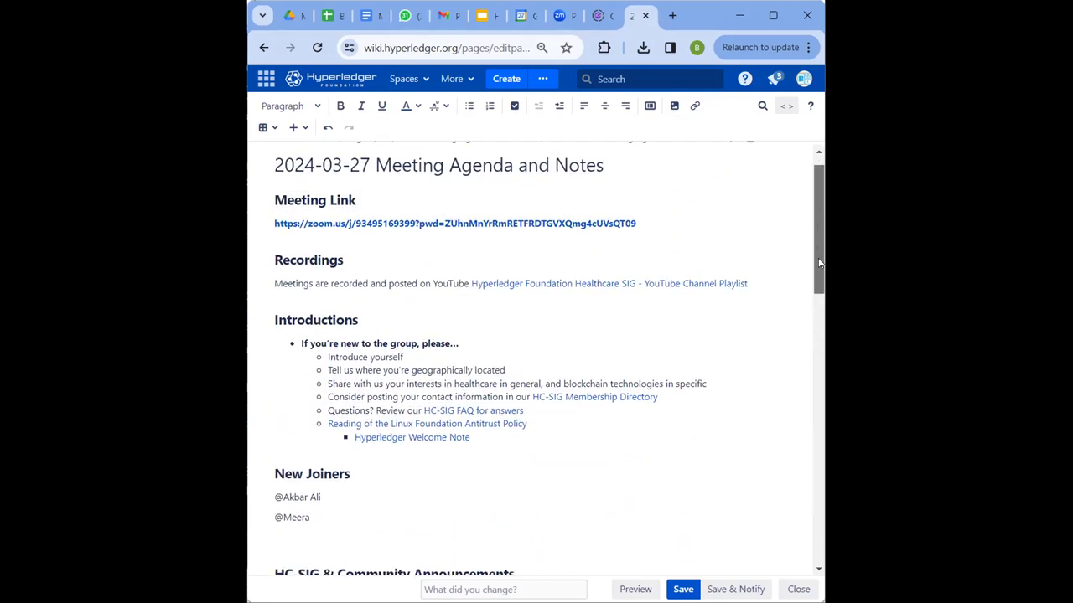
pyautogui.moveTo(820, 263); pyautogui.dragTo(824, 406)
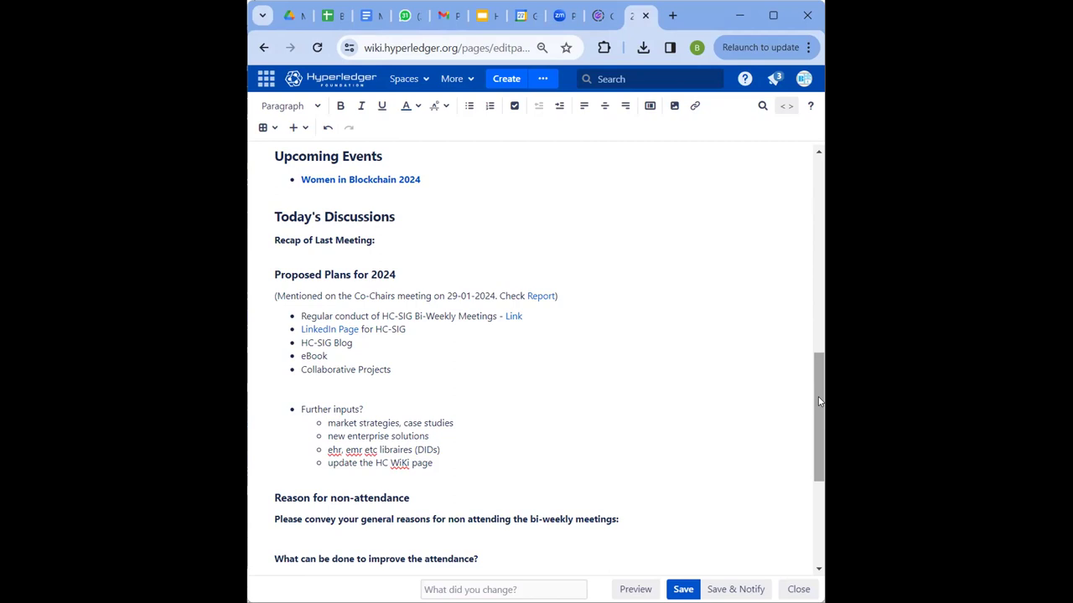
pyautogui.moveTo(819, 392); pyautogui.dragTo(819, 228)
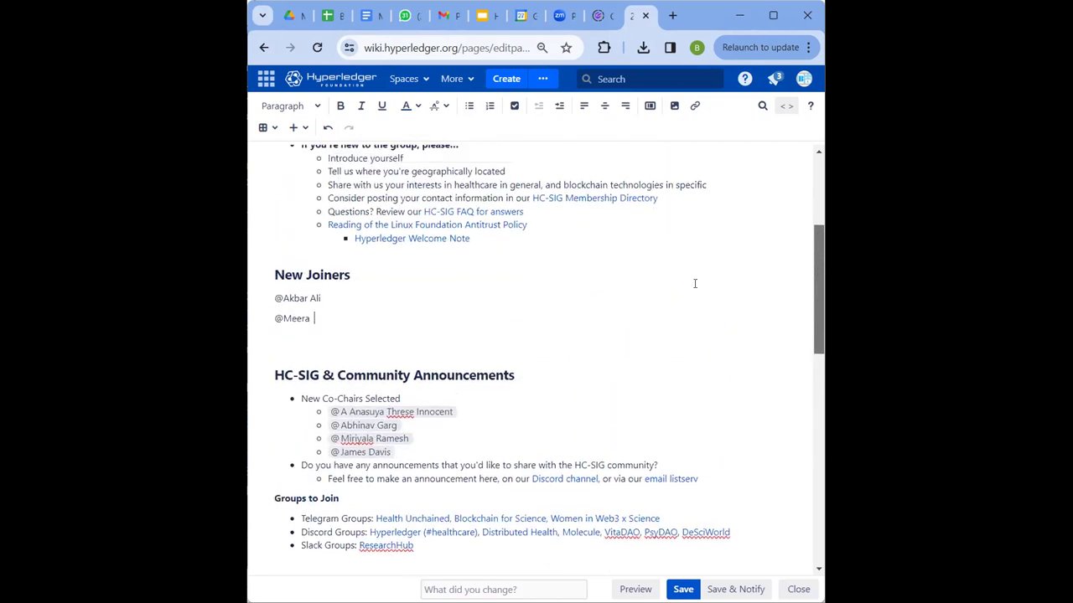
# - Add the third member's full name as a plain @-name line below the second joiner
pyautogui.click(474, 341)
pyautogui.press('Return')
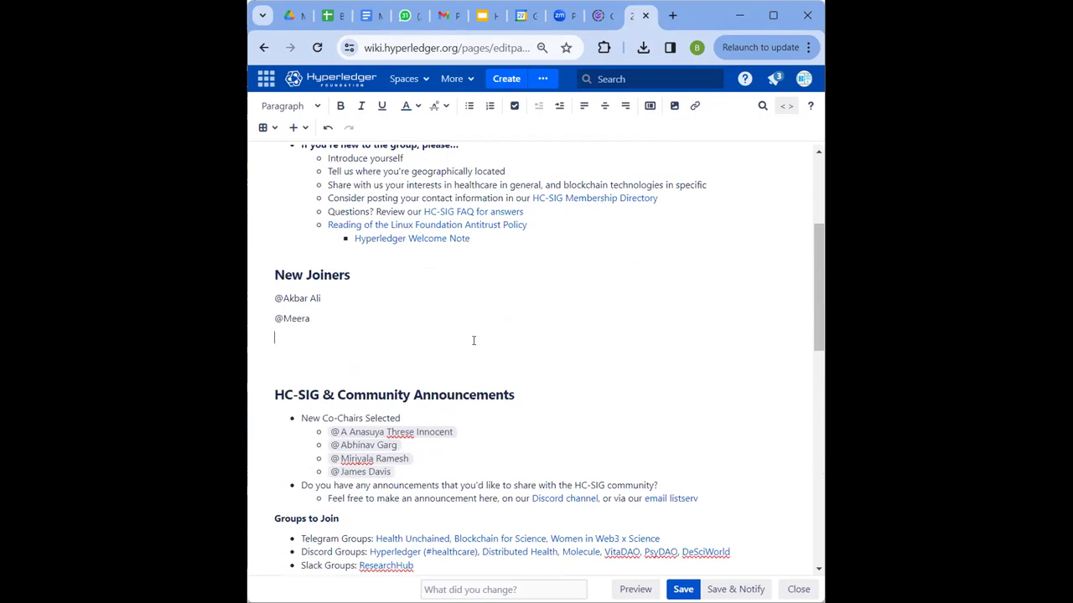
pyautogui.write('@')
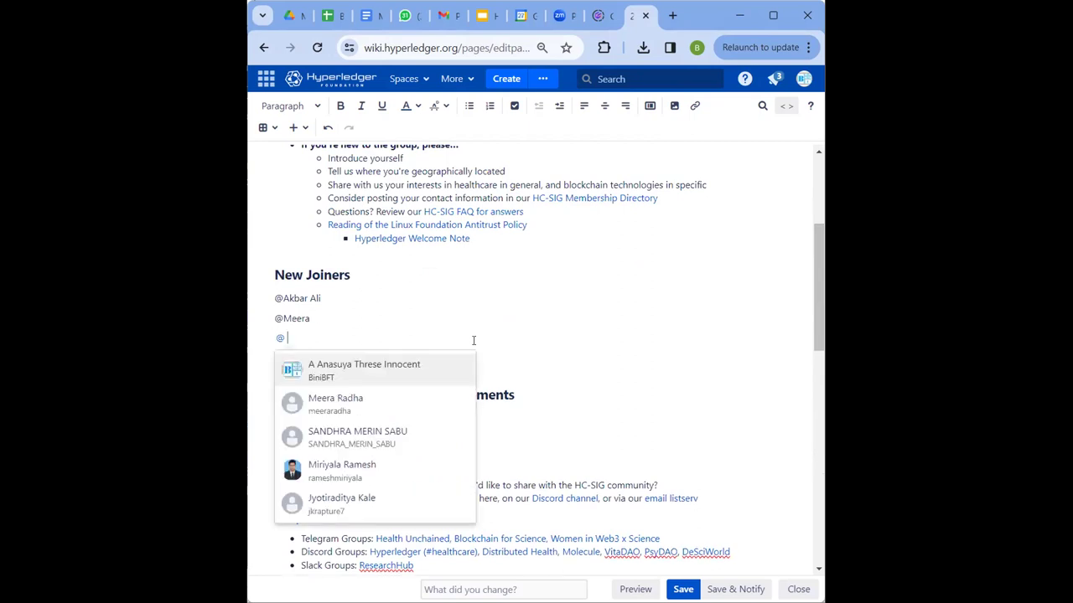
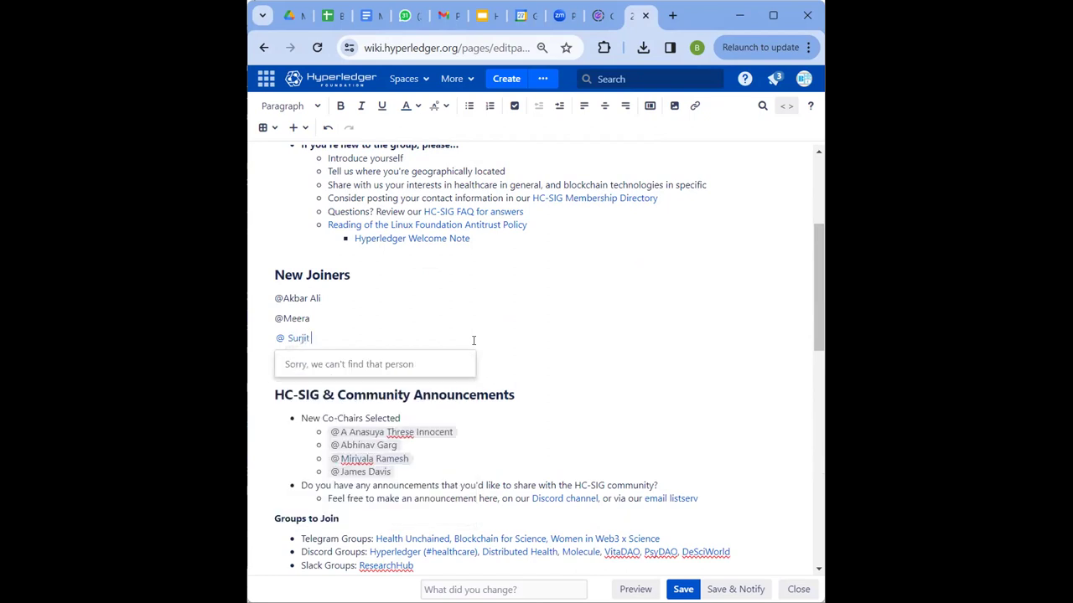
pyautogui.press('Escape')
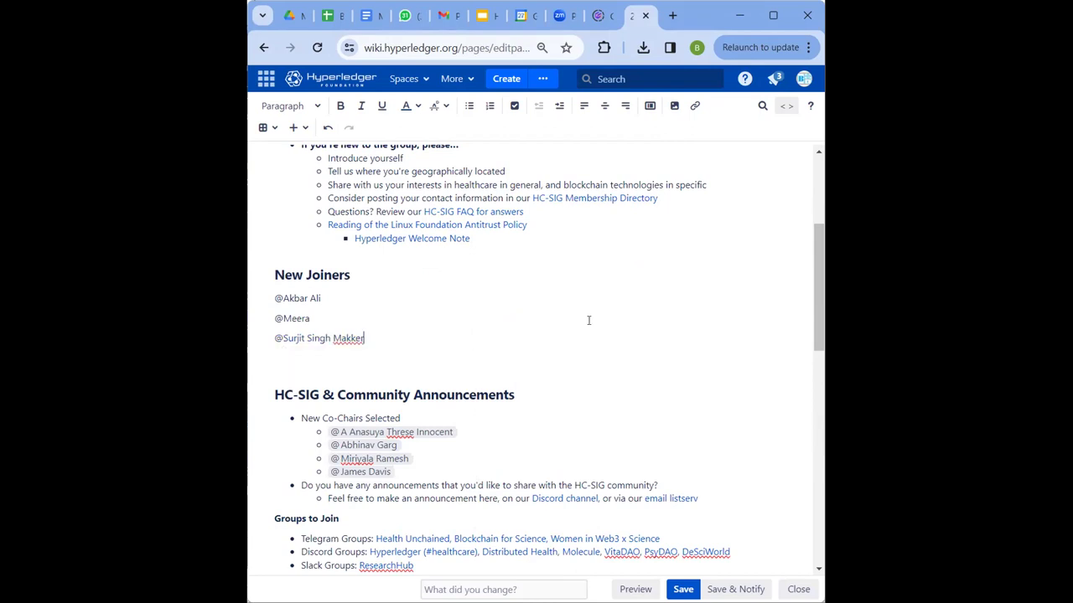
pyautogui.scroll(-1, 815, 307)
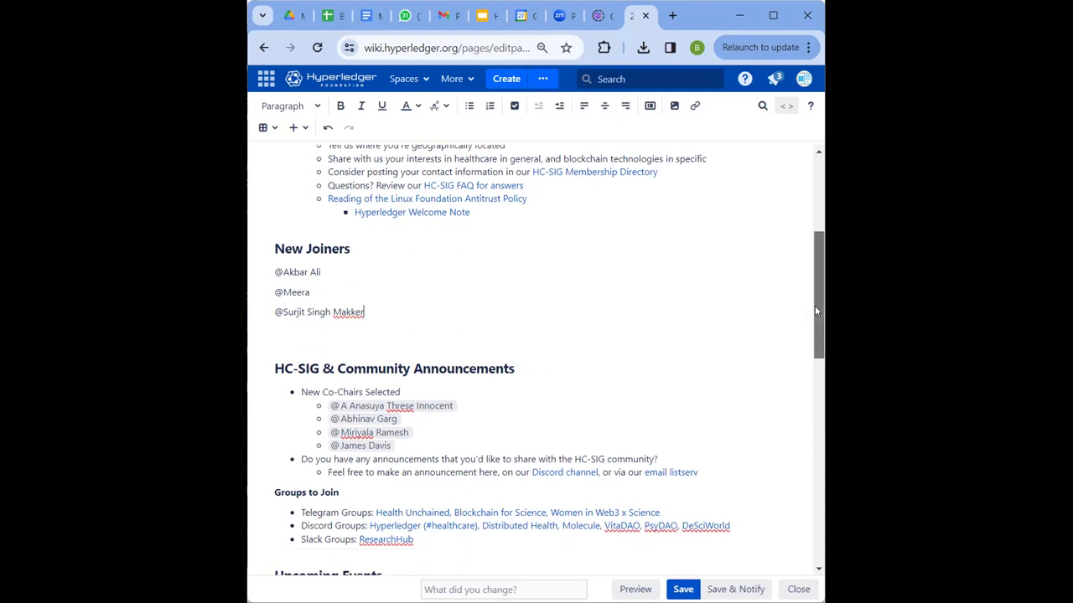
pyautogui.scroll(-1, 815, 285)
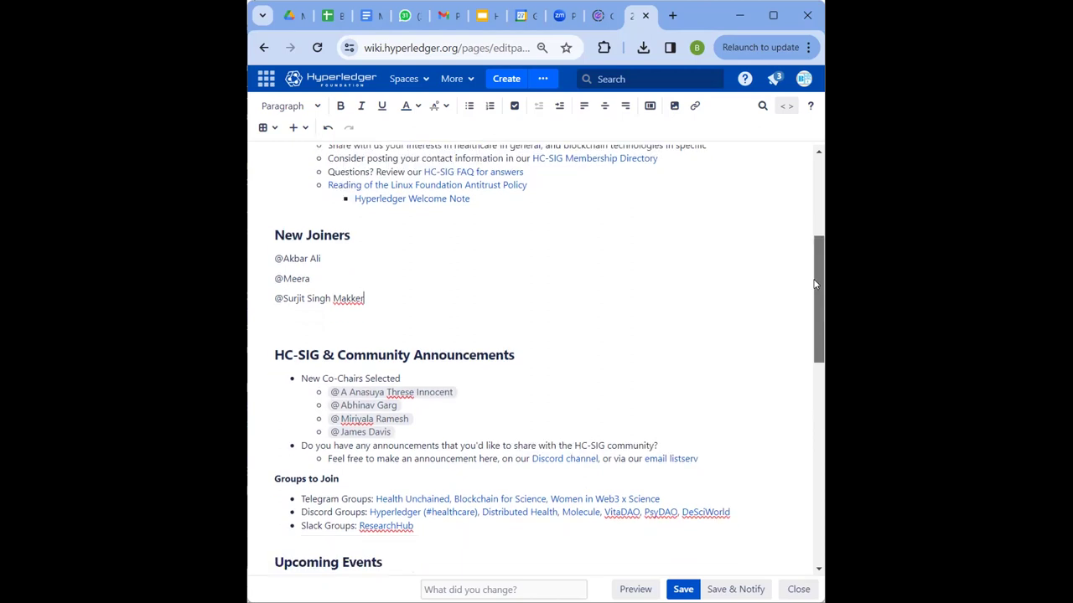
pyautogui.scroll(3, 817, 256)
pyautogui.scroll(1, 821, 243)
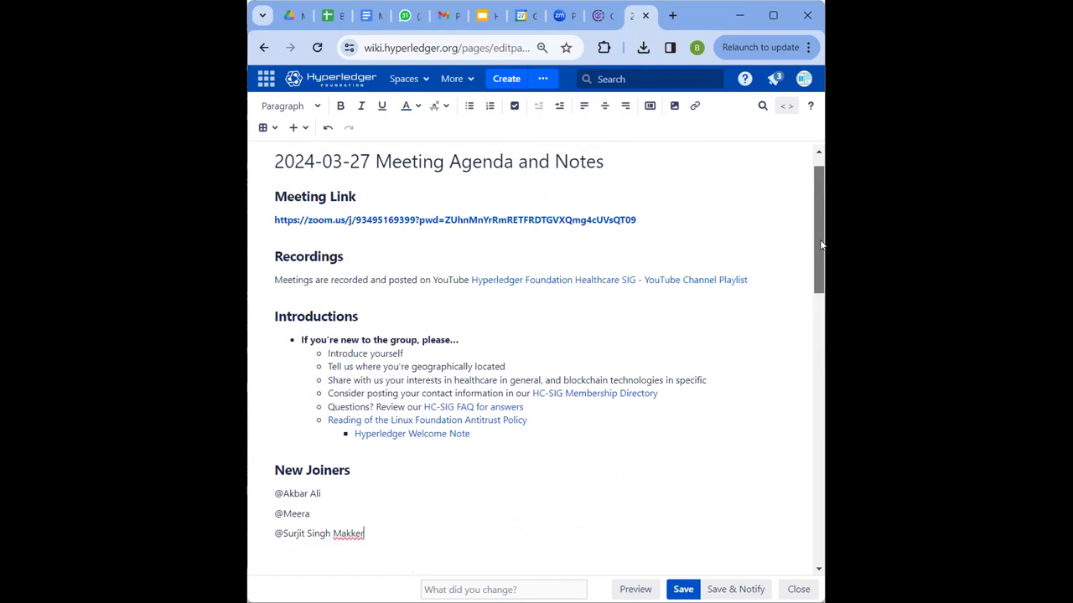
pyautogui.scroll(-1, 821, 248)
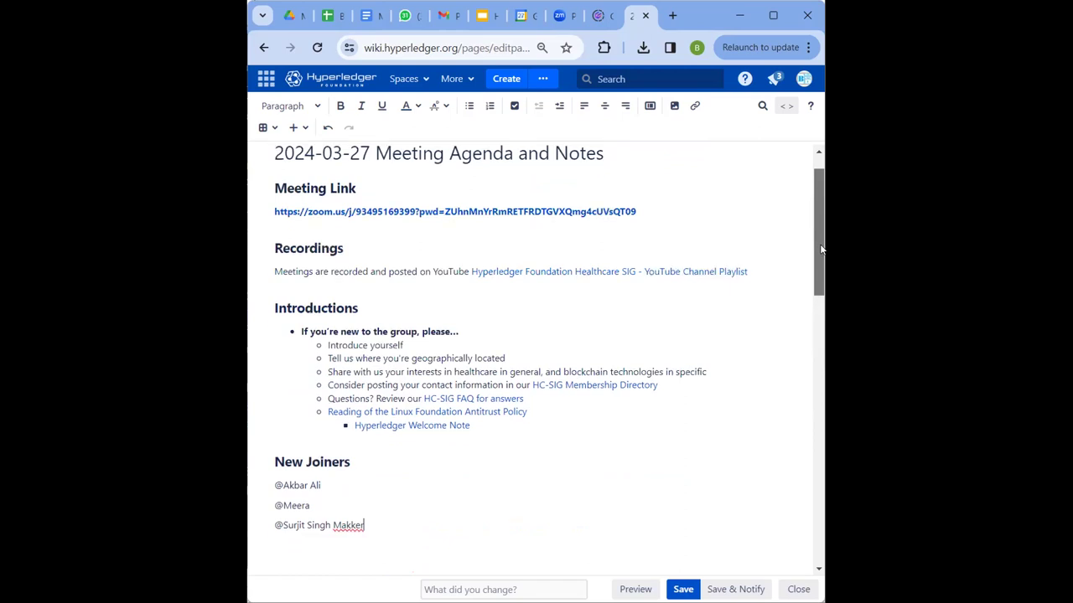
pyautogui.scroll(-1, 821, 249)
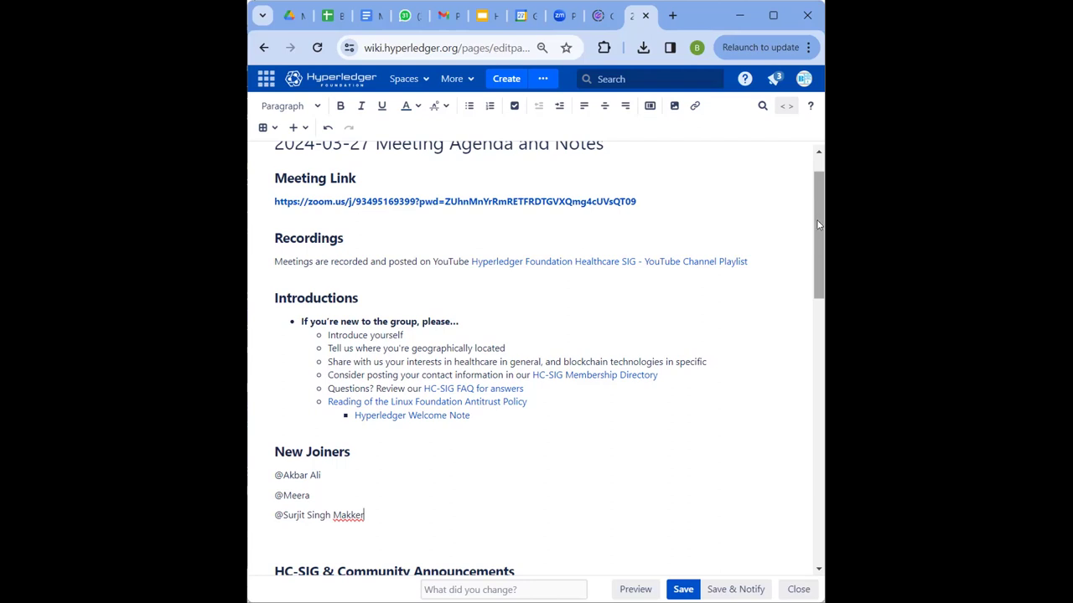
pyautogui.scroll(1, 816, 207)
pyautogui.scroll(-1, 815, 207)
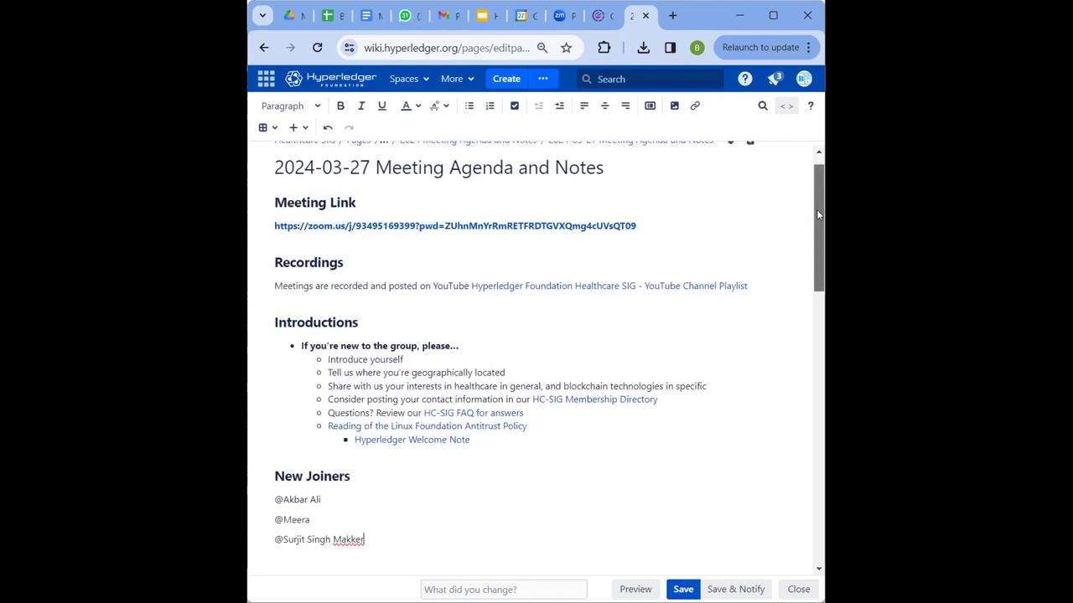
pyautogui.moveTo(818, 217); pyautogui.dragTo(818, 223)
pyautogui.scroll(-1, 817, 221)
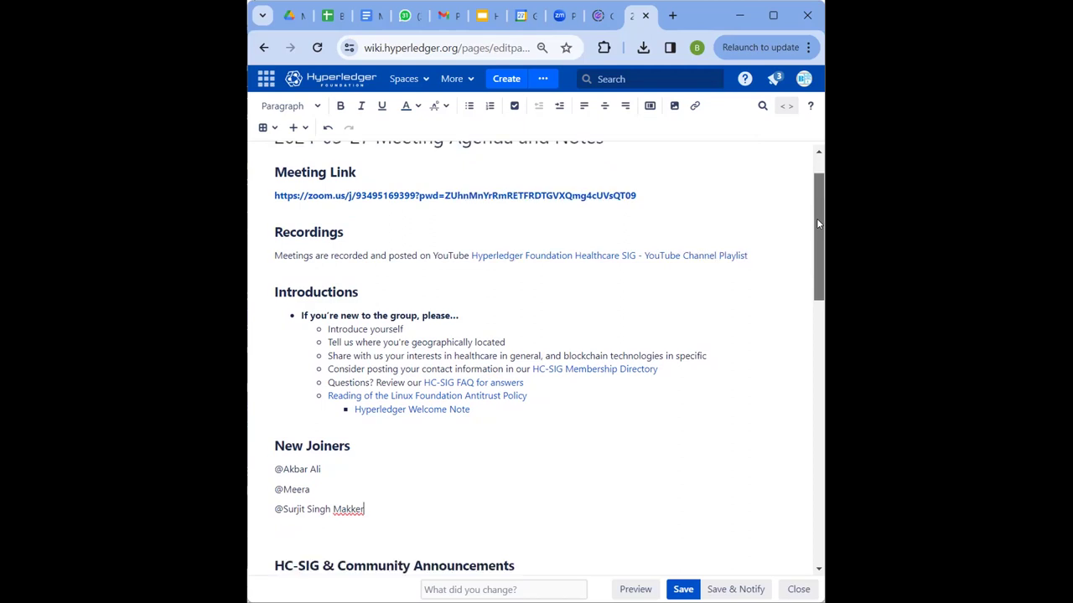
pyautogui.scroll(-1, 817, 242)
pyautogui.scroll(-1, 815, 240)
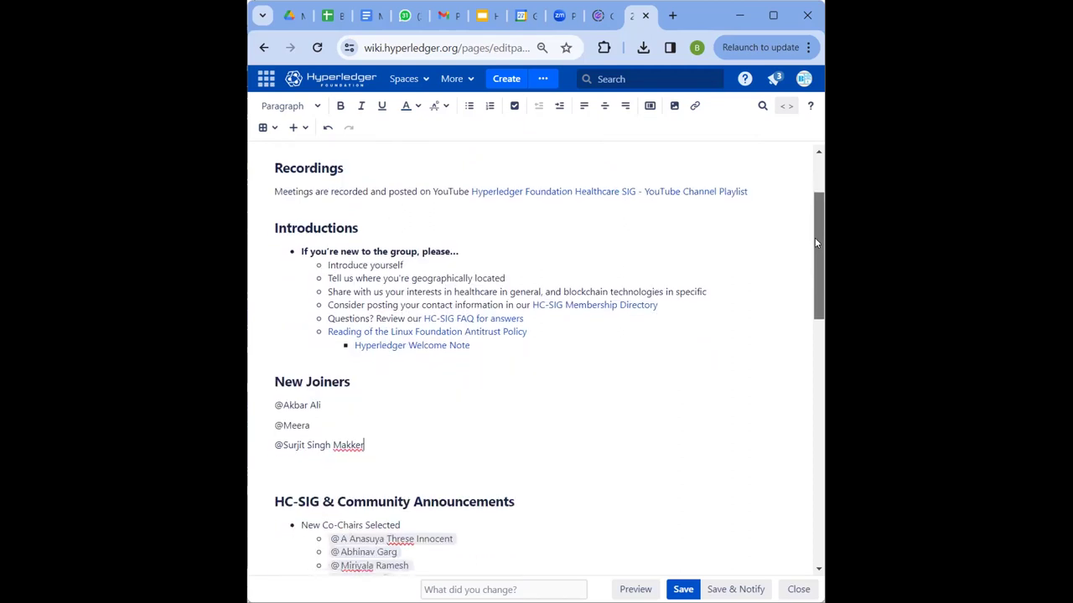
pyautogui.moveTo(815, 243); pyautogui.dragTo(814, 222)
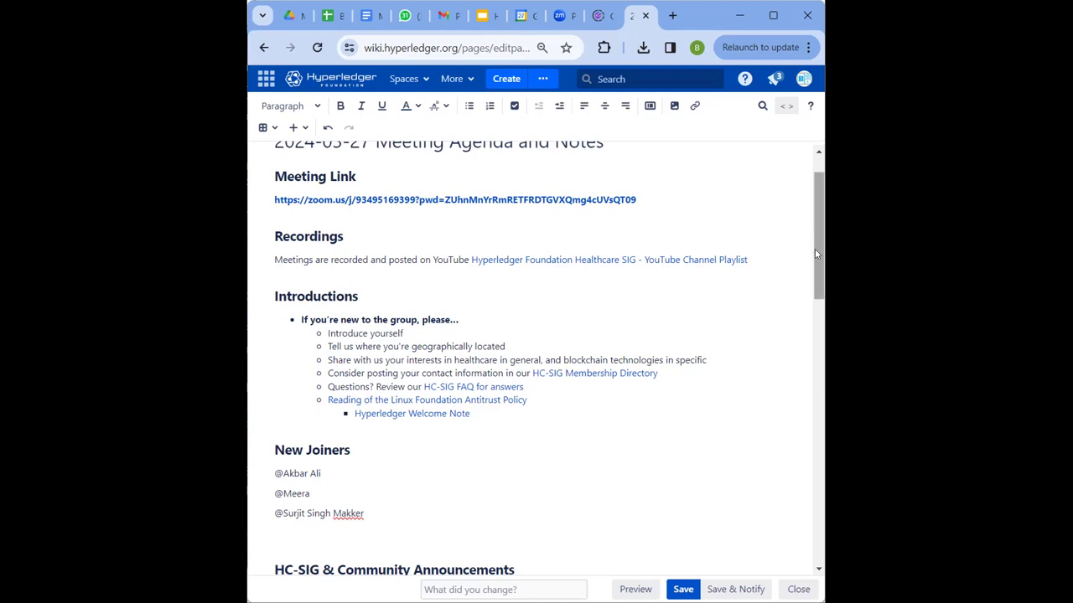
pyautogui.moveTo(815, 249); pyautogui.dragTo(815, 228)
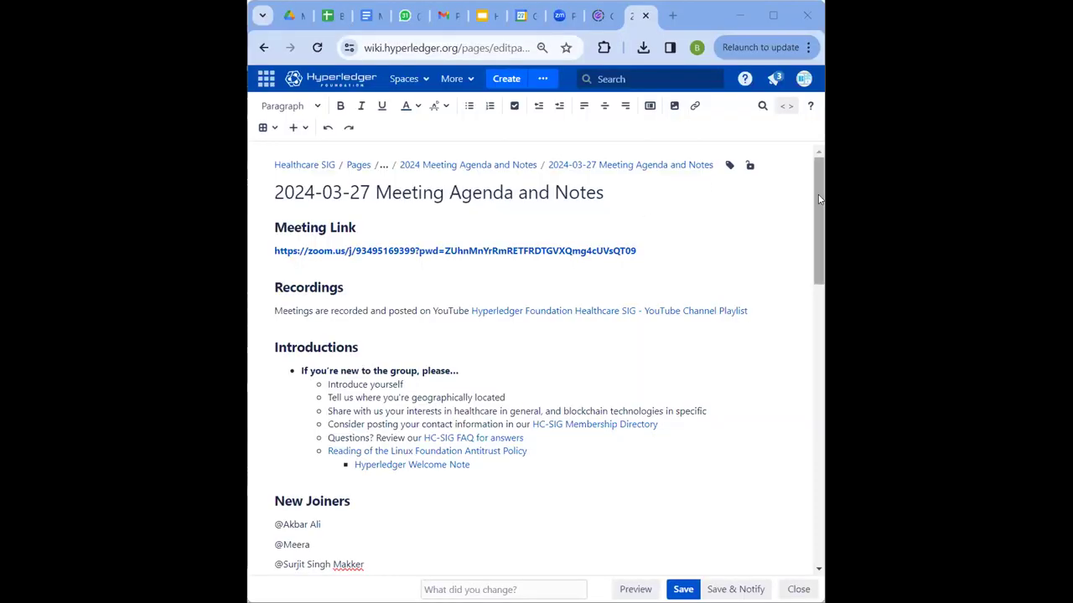
pyautogui.scroll(-3, 823, 255)
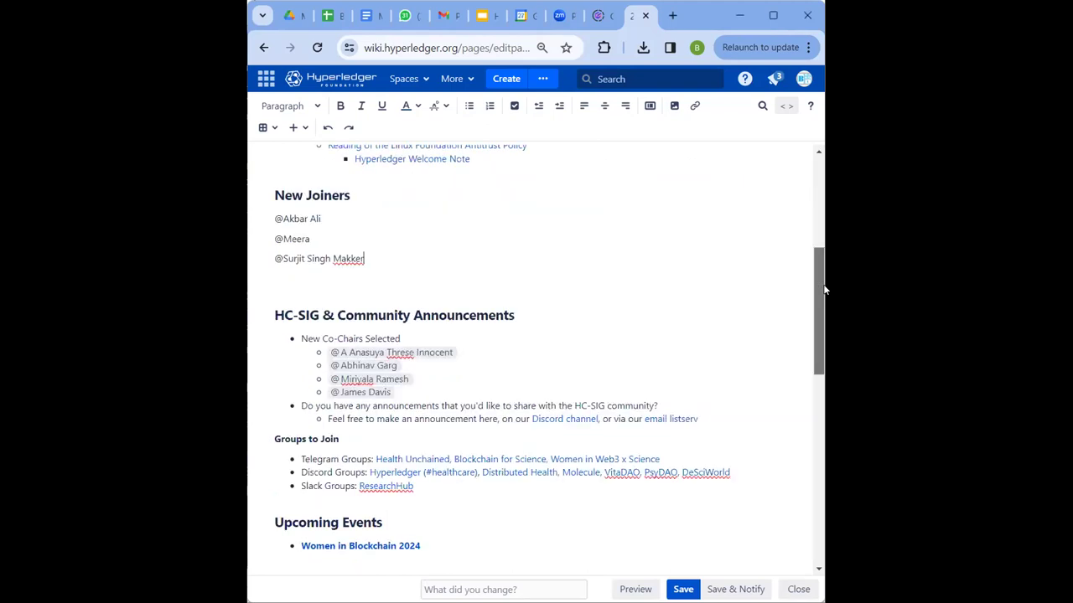
pyautogui.moveTo(824, 290); pyautogui.dragTo(824, 214)
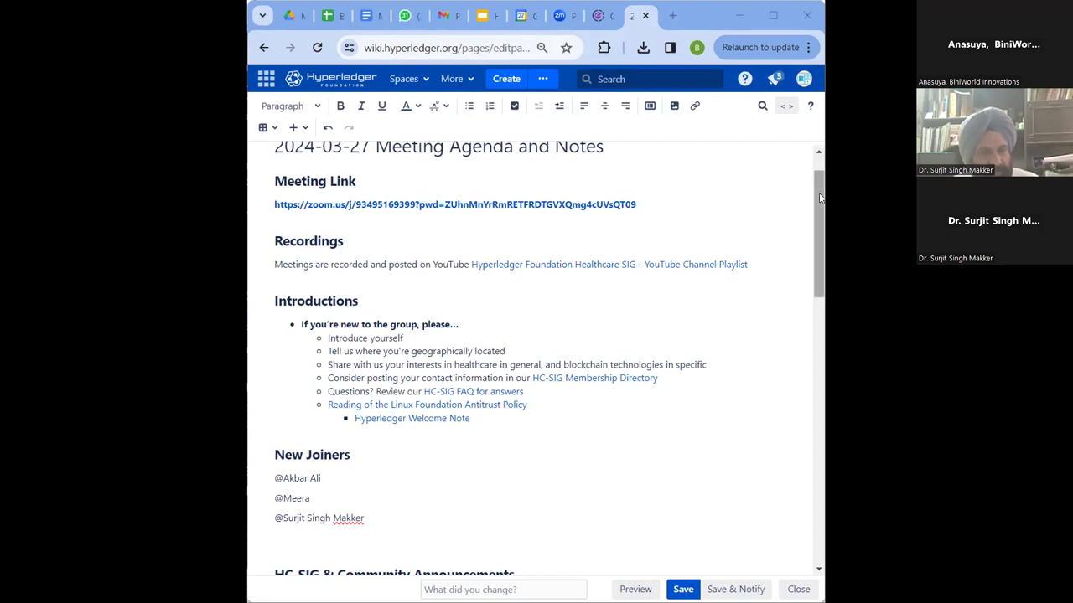
pyautogui.scroll(1, 816, 180)
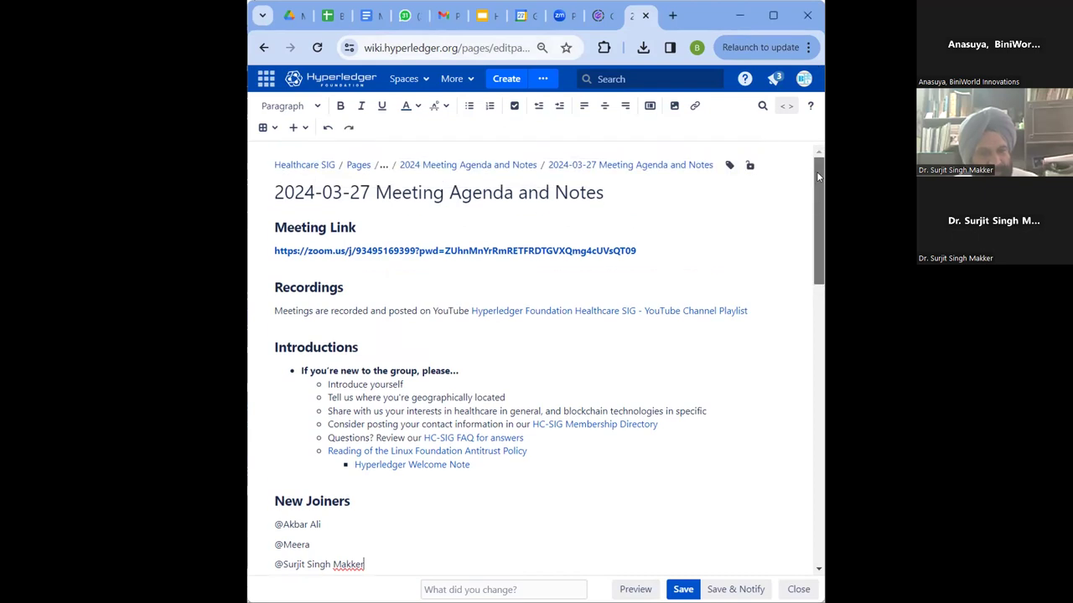